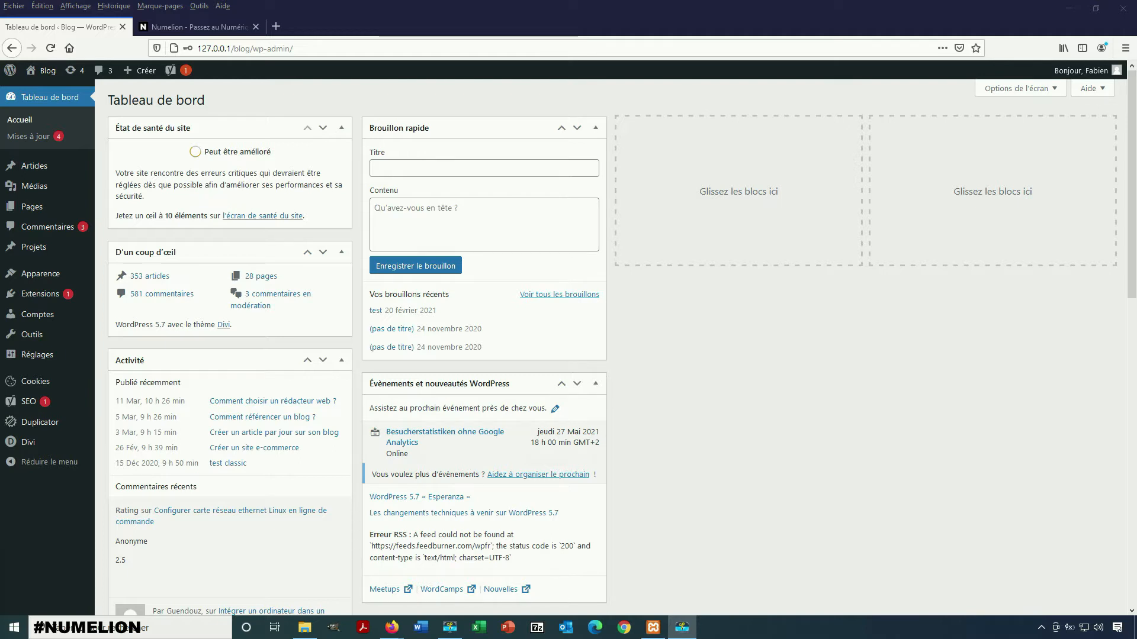
Open the page for adding WordPress extensions and search the plugin directory for "static".
mouse_move(59, 311)
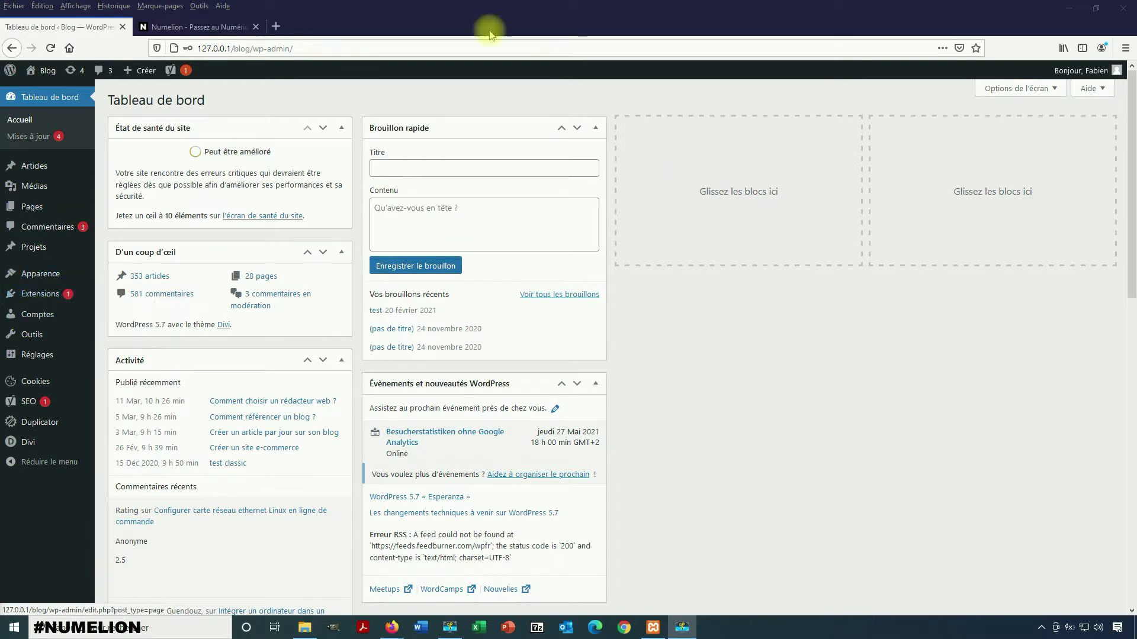
drag(201, 48, 253, 155)
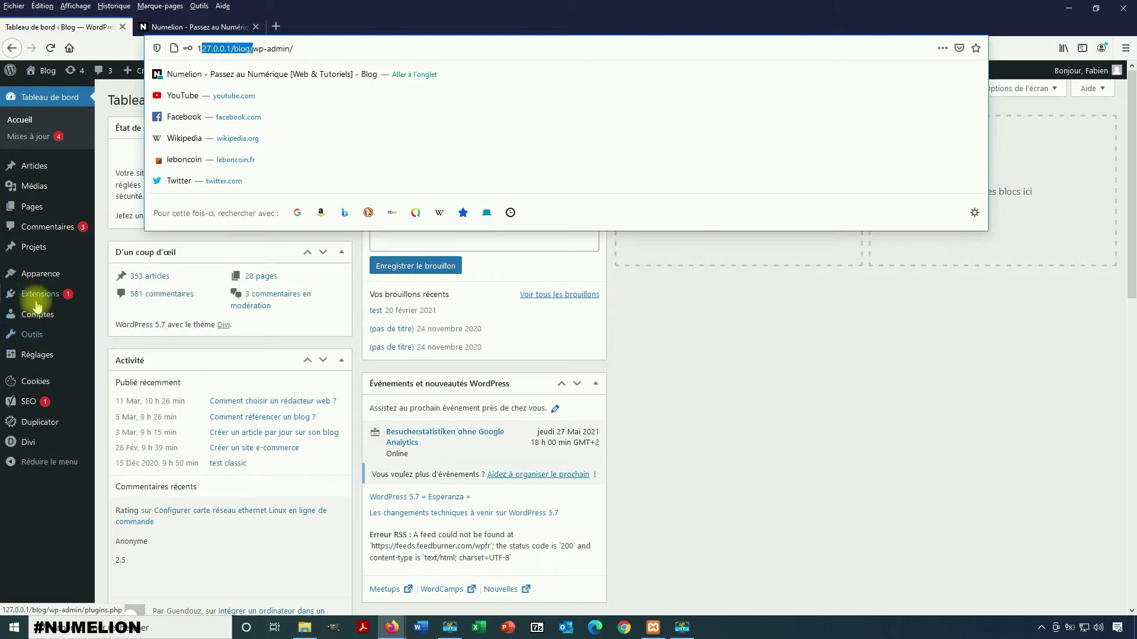
click(119, 316)
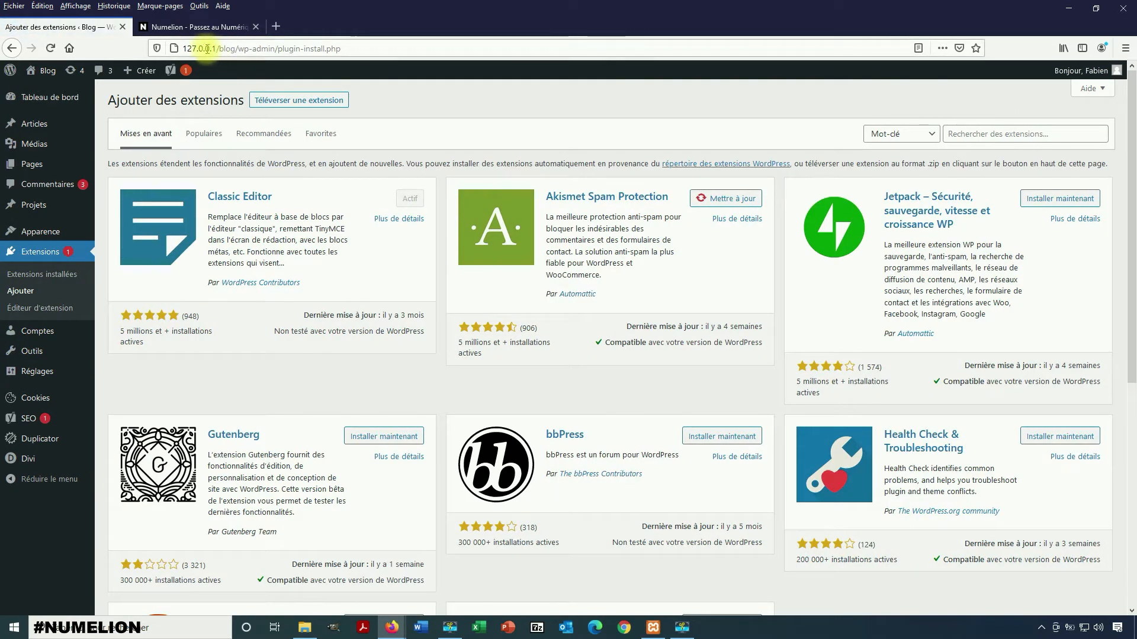
double_click(228, 48)
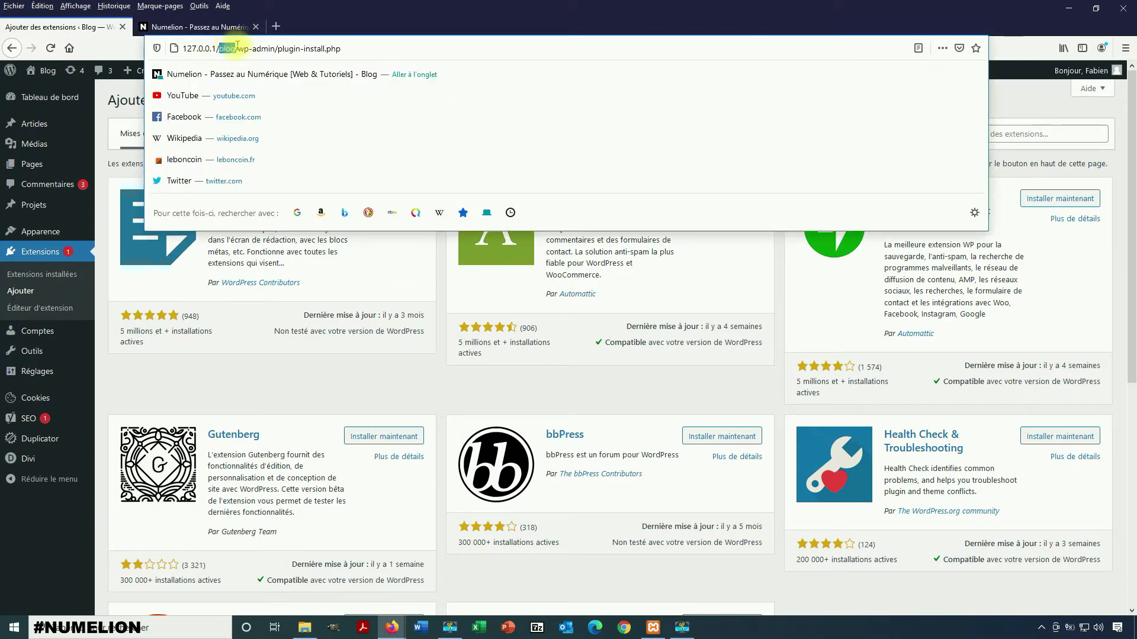
drag(188, 48, 210, 48)
double_click(235, 47)
click(138, 378)
click(961, 135)
text(static)
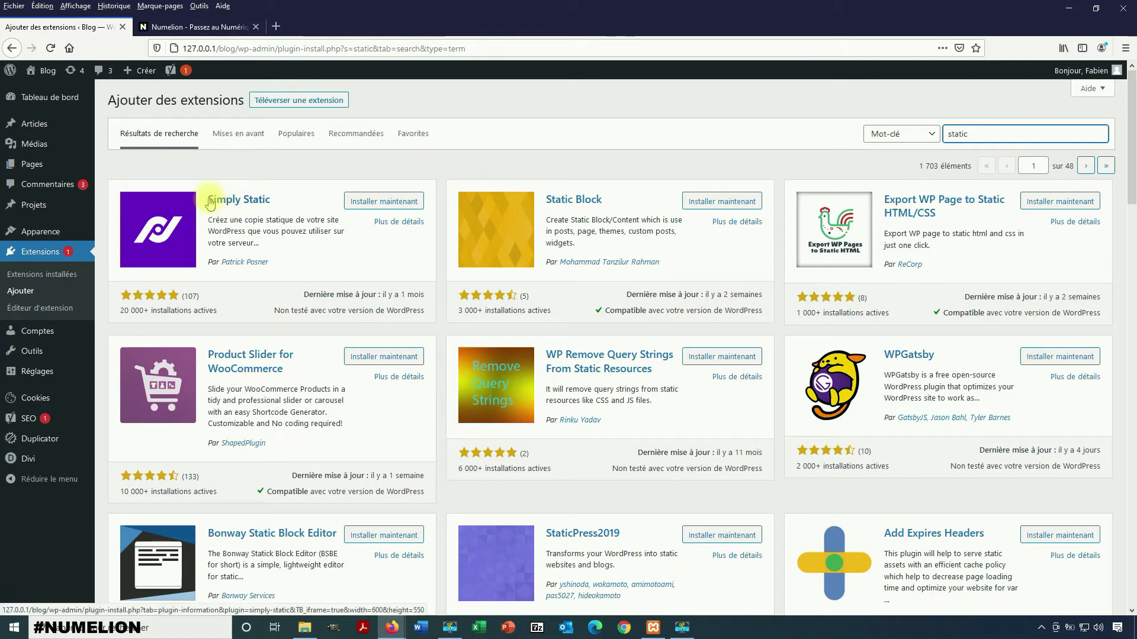
Install and activate the Simply Static plugin from the search results.
click(369, 202)
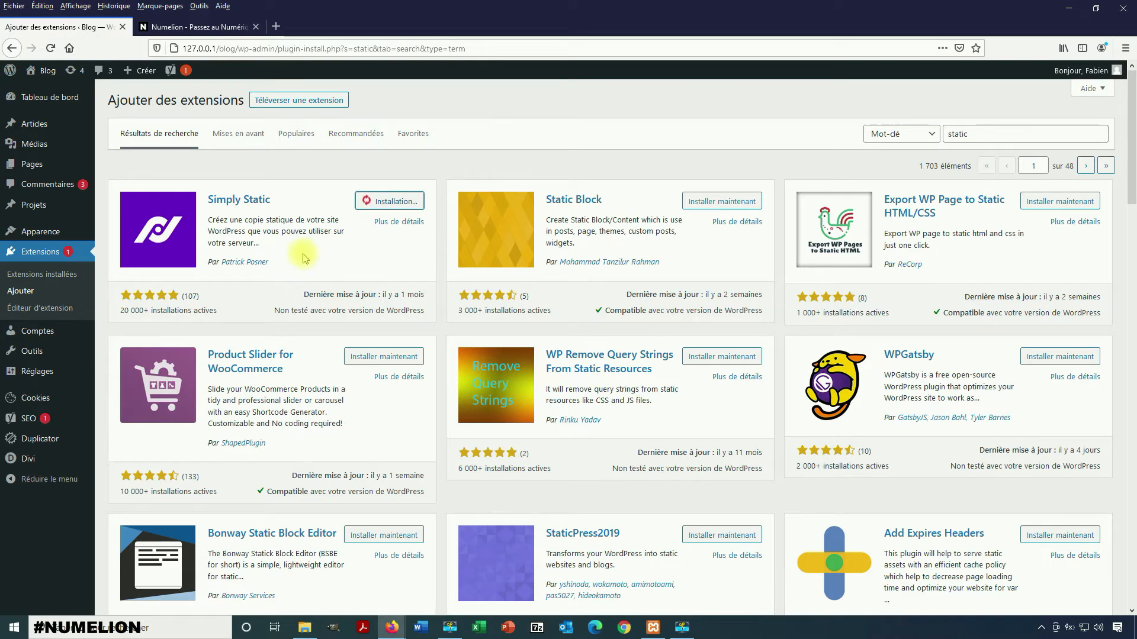
click(222, 48)
mouse_move(222, 48)
mouse_down()
mouse_move(260, 48)
mouse_move(236, 50)
mouse_up()
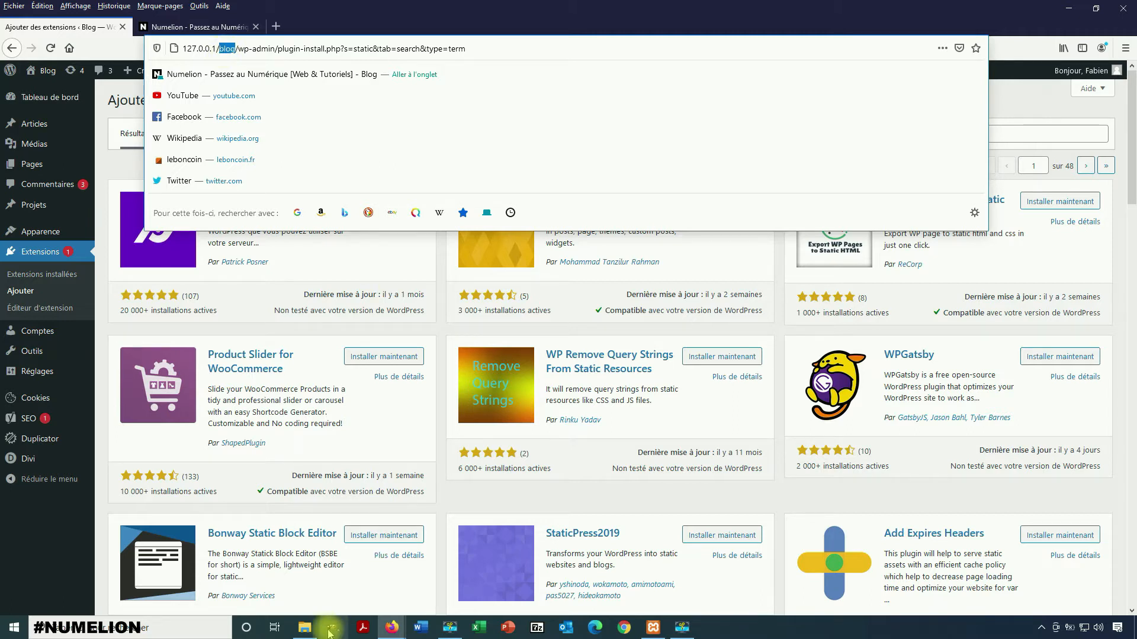
click(304, 627)
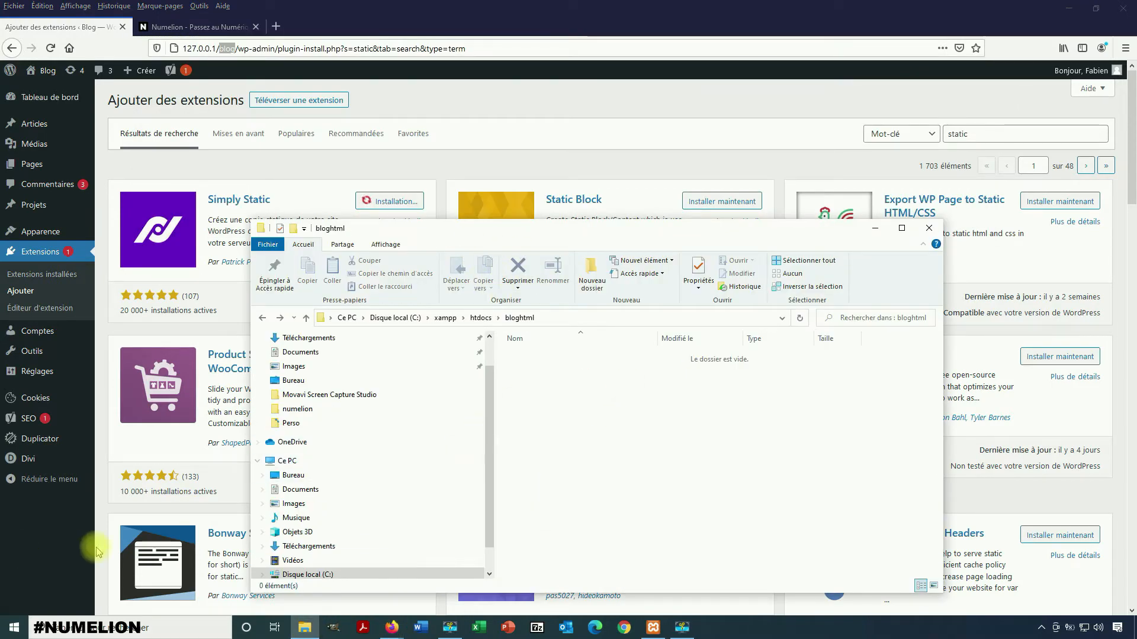
click(60, 544)
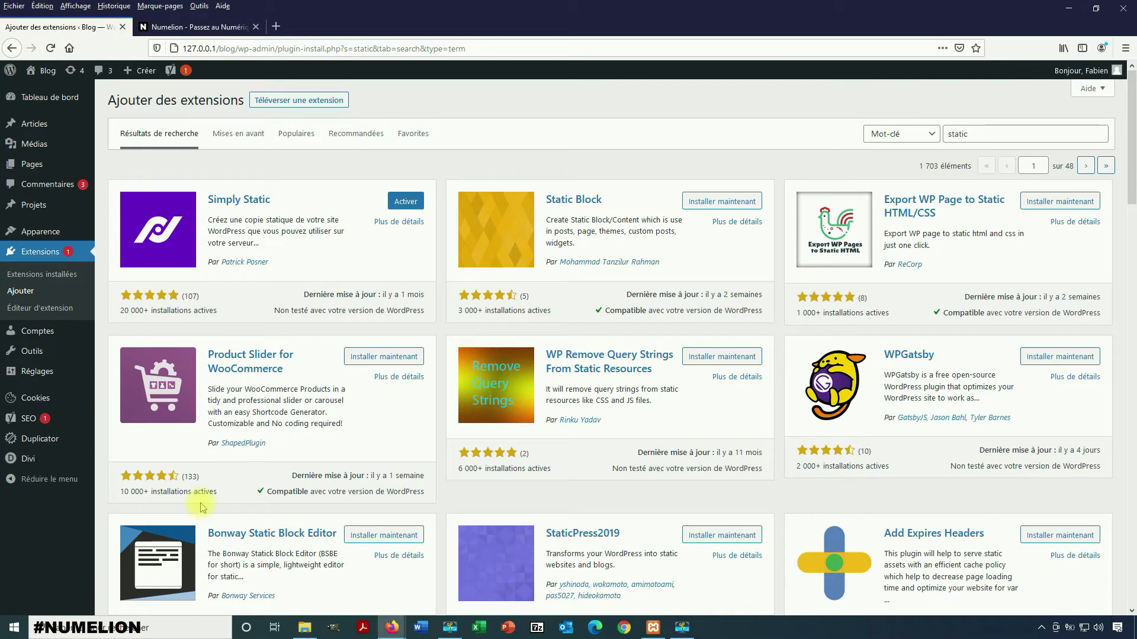
click(406, 202)
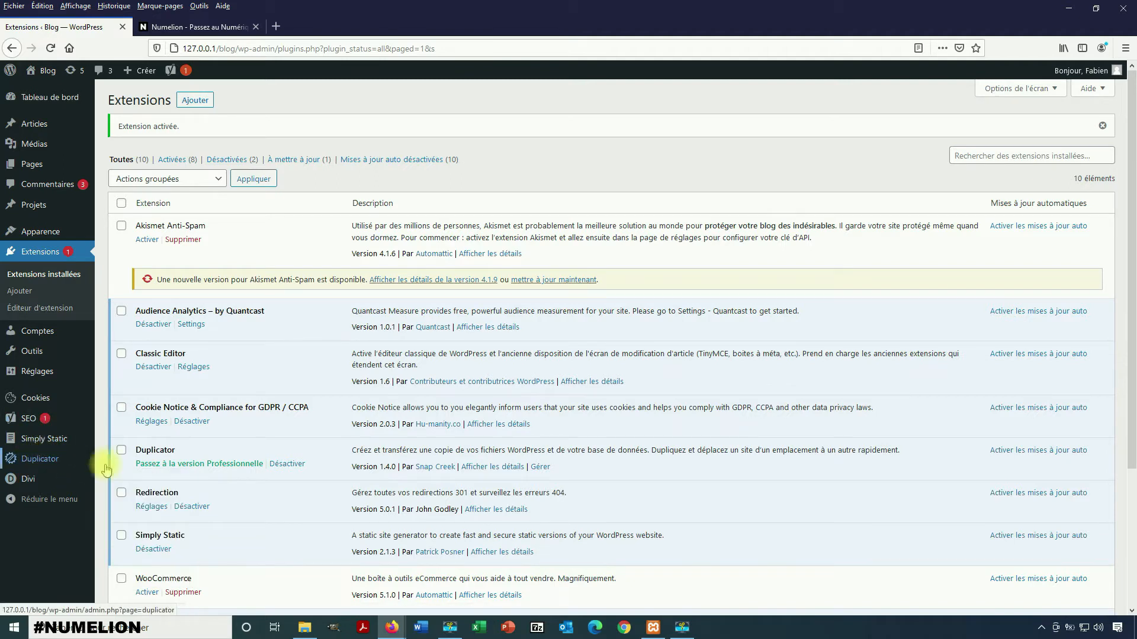
Examine the Simply Static diagnostics for the URL, filesystem, WordPress, MySQL and PHP checks.
mouse_move(36, 438)
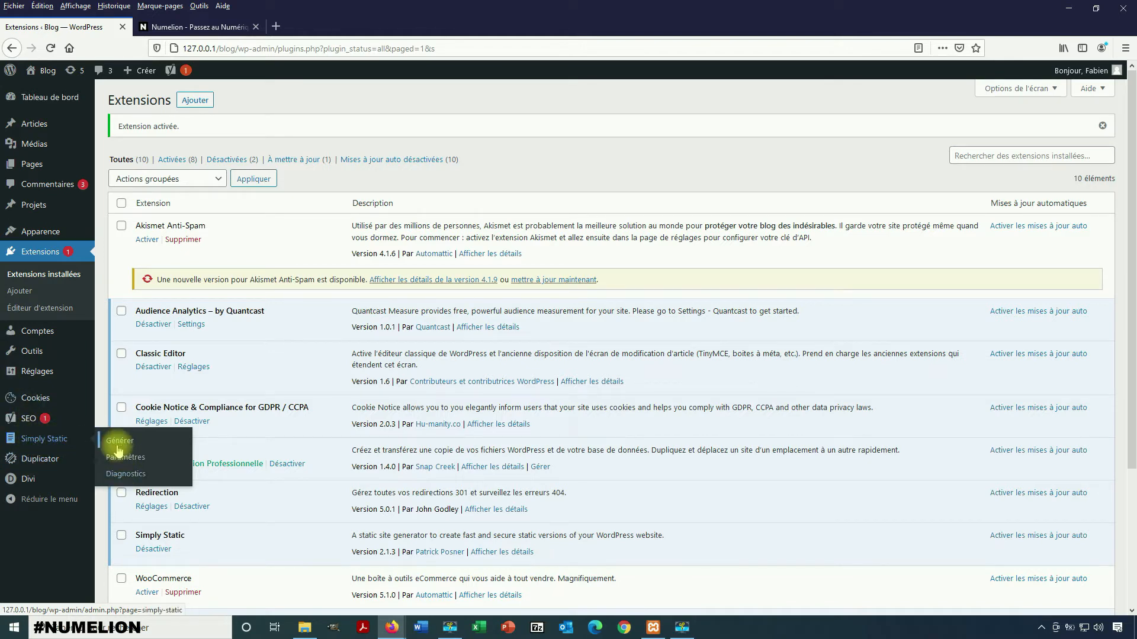
click(120, 474)
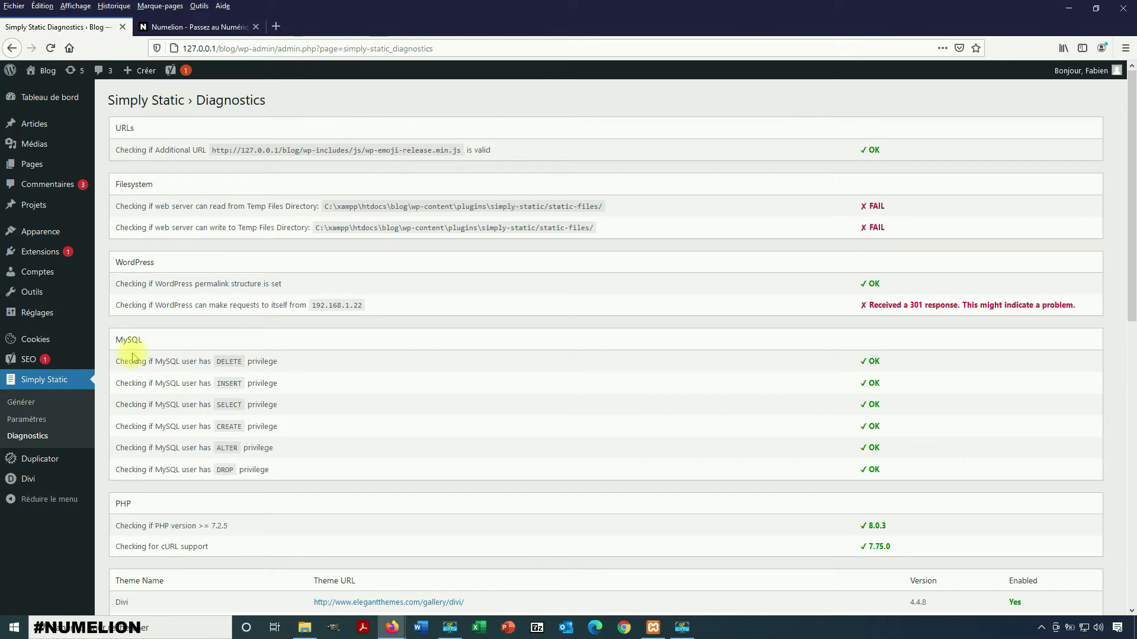
In the Simply Static settings, set the relative URL path to /bloghtml/ with Archive ZIP as the delivery method.
click(44, 418)
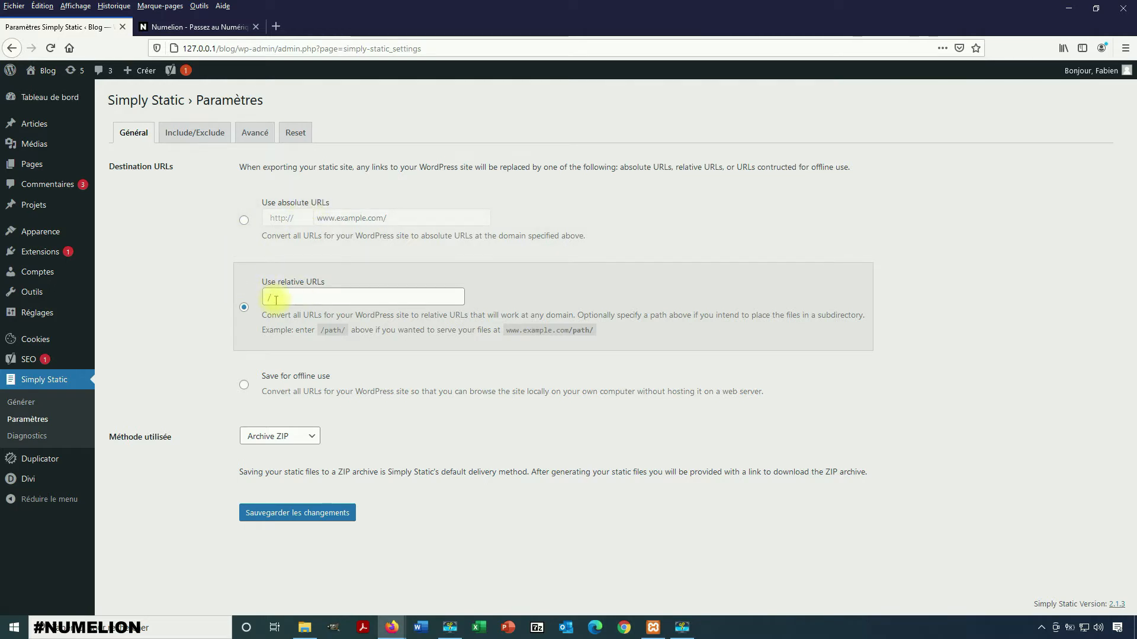
drag(275, 300, 253, 300)
click(162, 278)
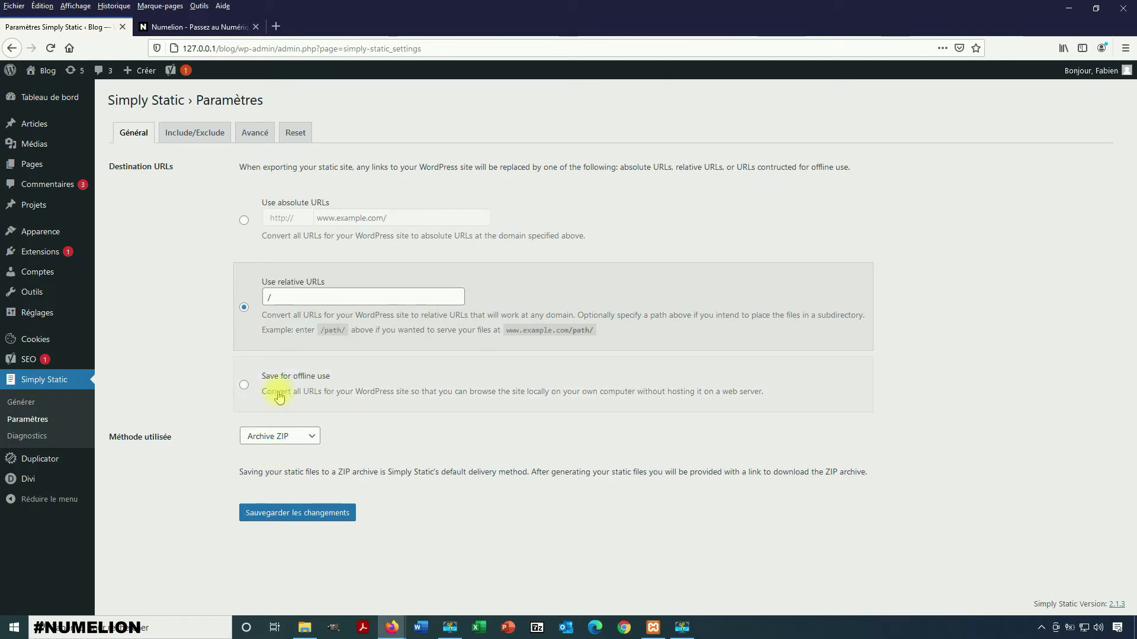
click(294, 435)
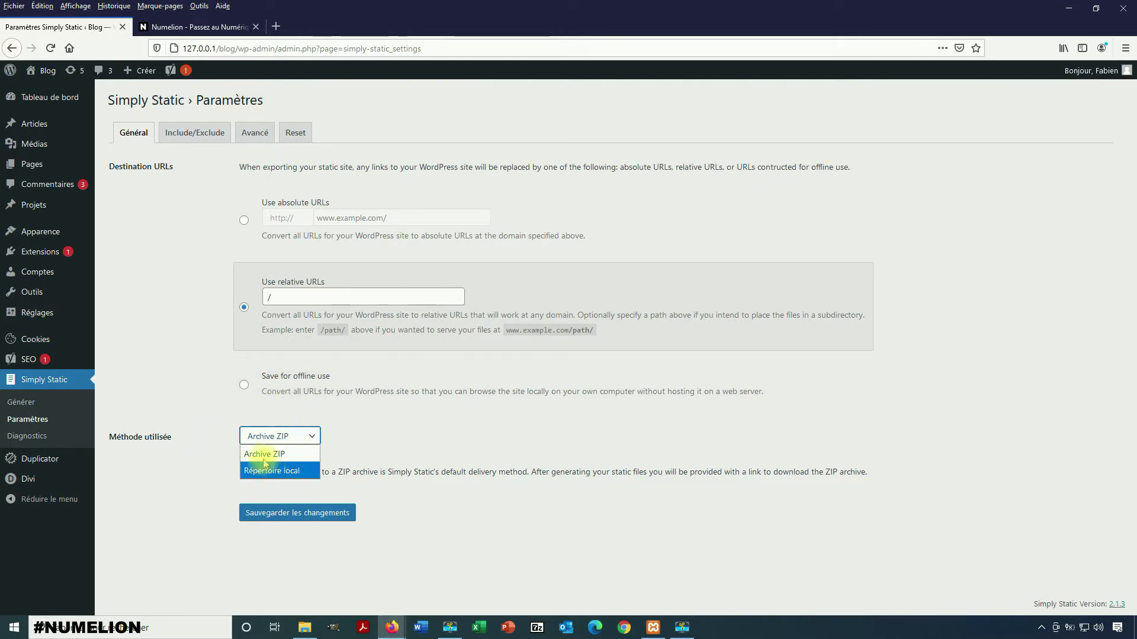
click(271, 458)
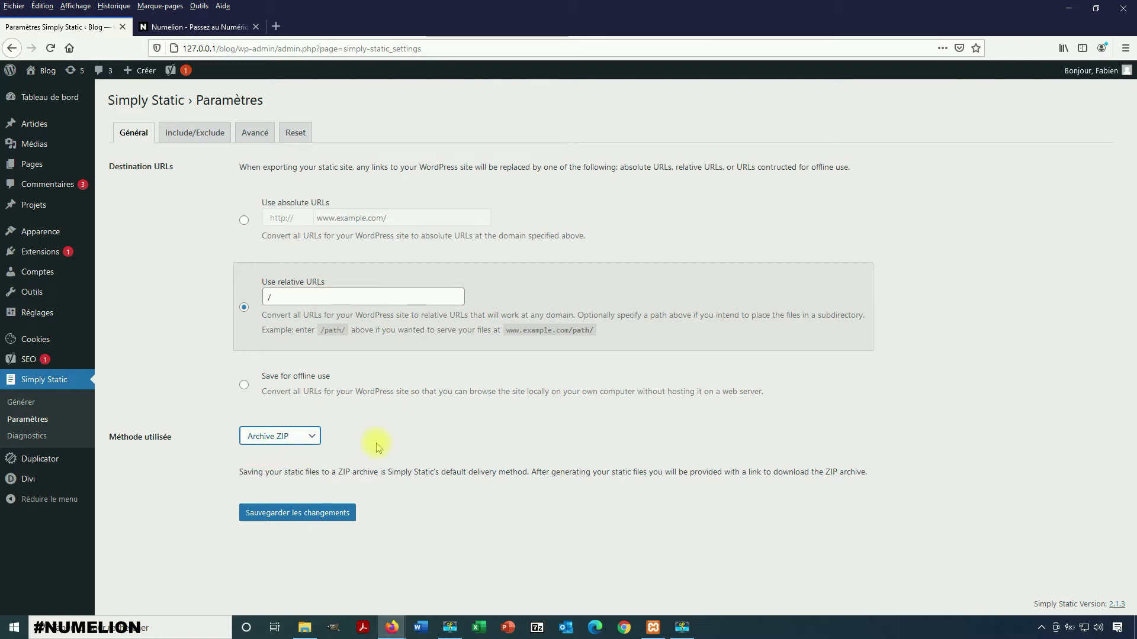
click(294, 299)
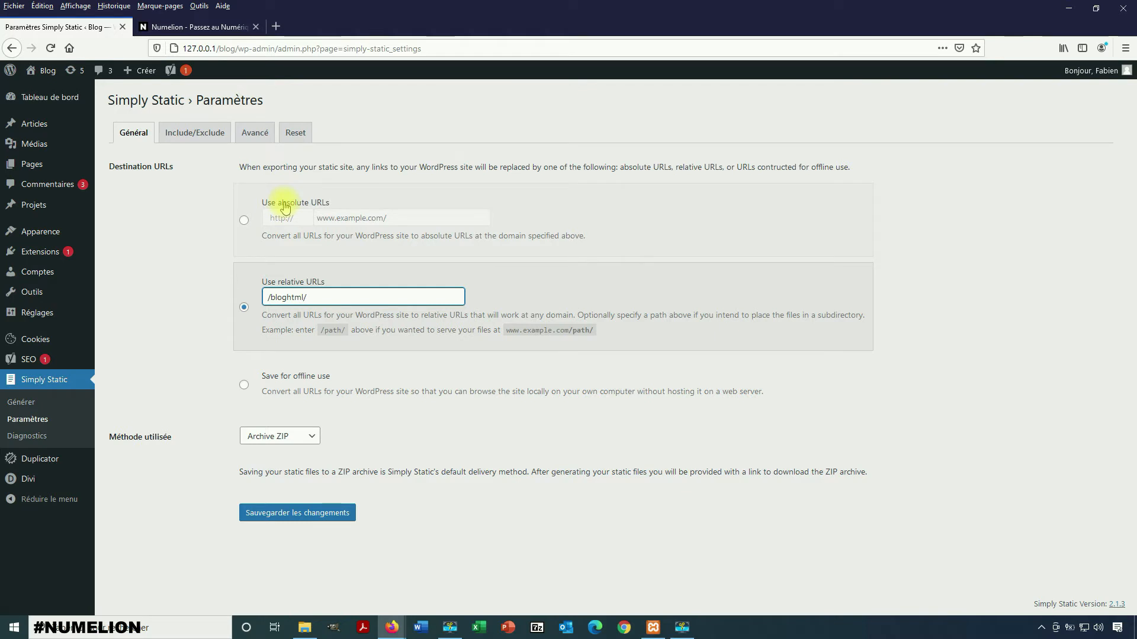
Review the Include/Exclude, advanced and reset settings of Simply Static, and save the general settings.
click(173, 129)
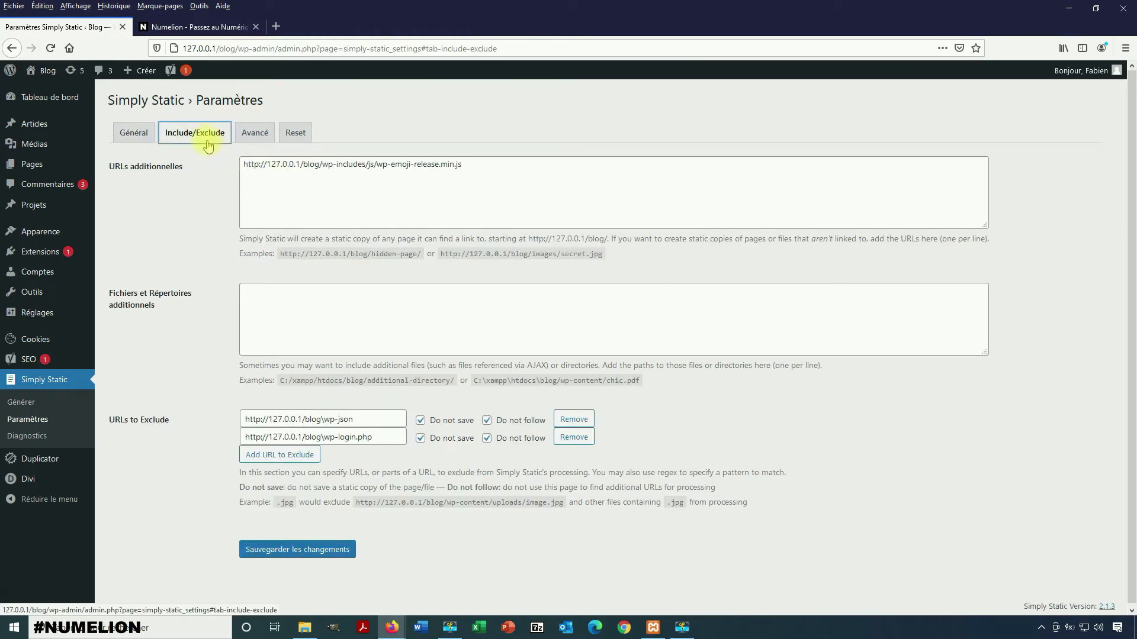
click(255, 132)
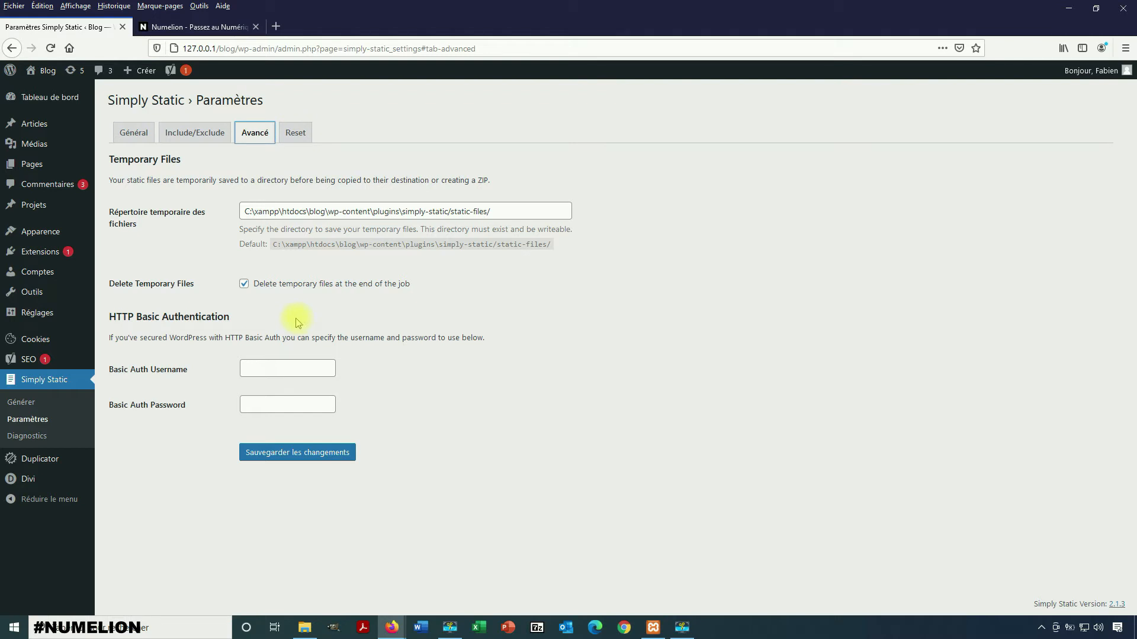
click(295, 133)
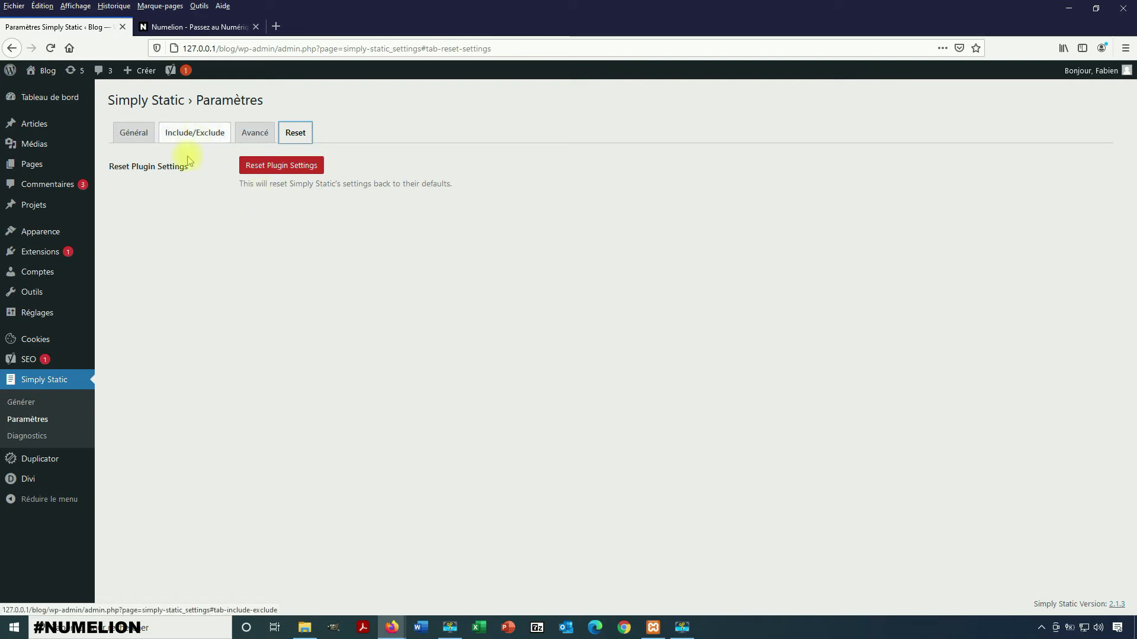
click(133, 132)
click(319, 513)
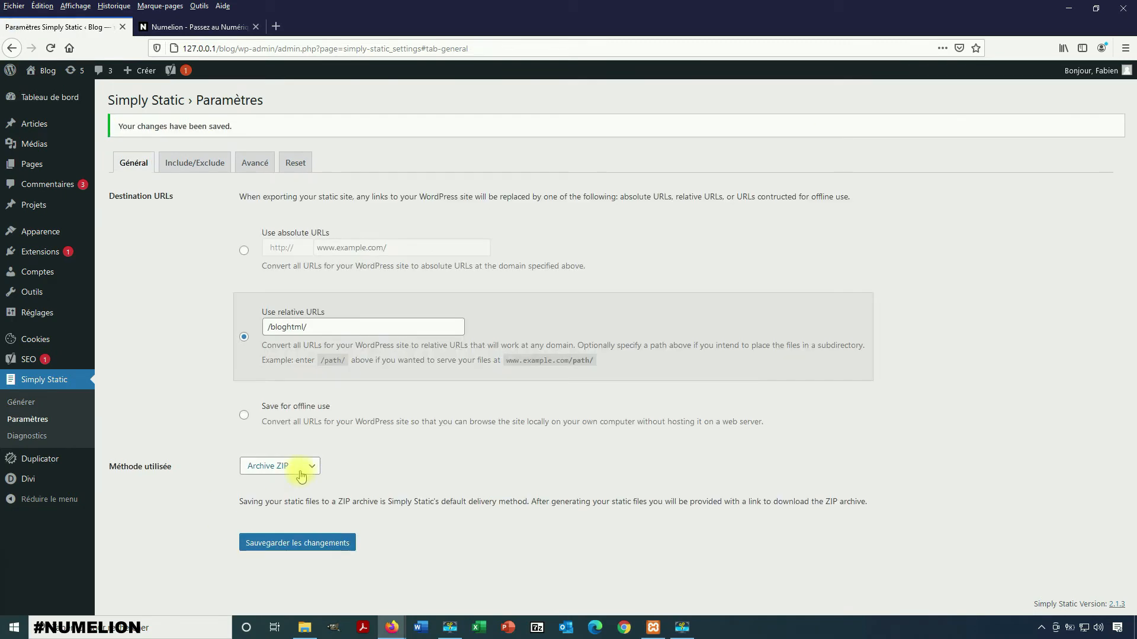
Generate the static files of the blog with Simply Static and download the resulting ZIP archive.
click(40, 403)
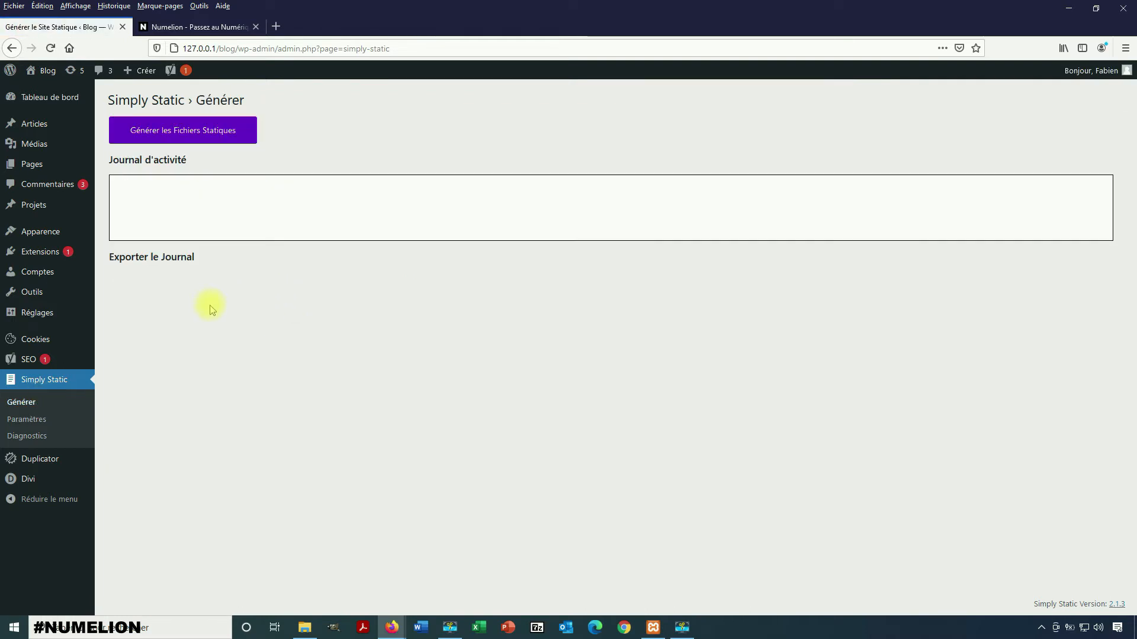
click(159, 137)
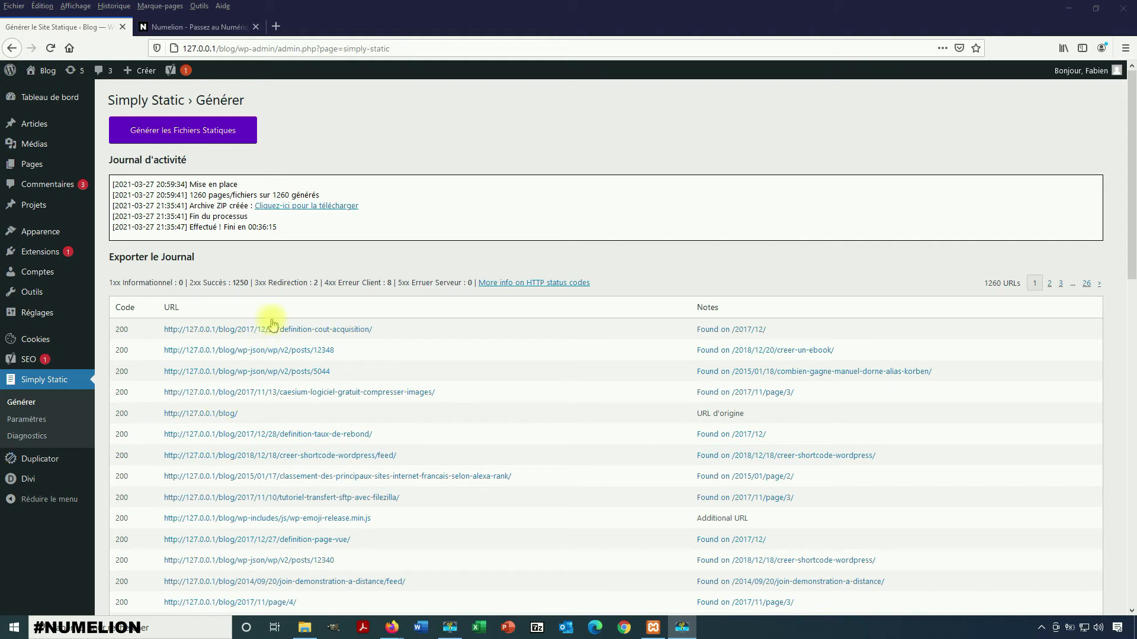
click(308, 207)
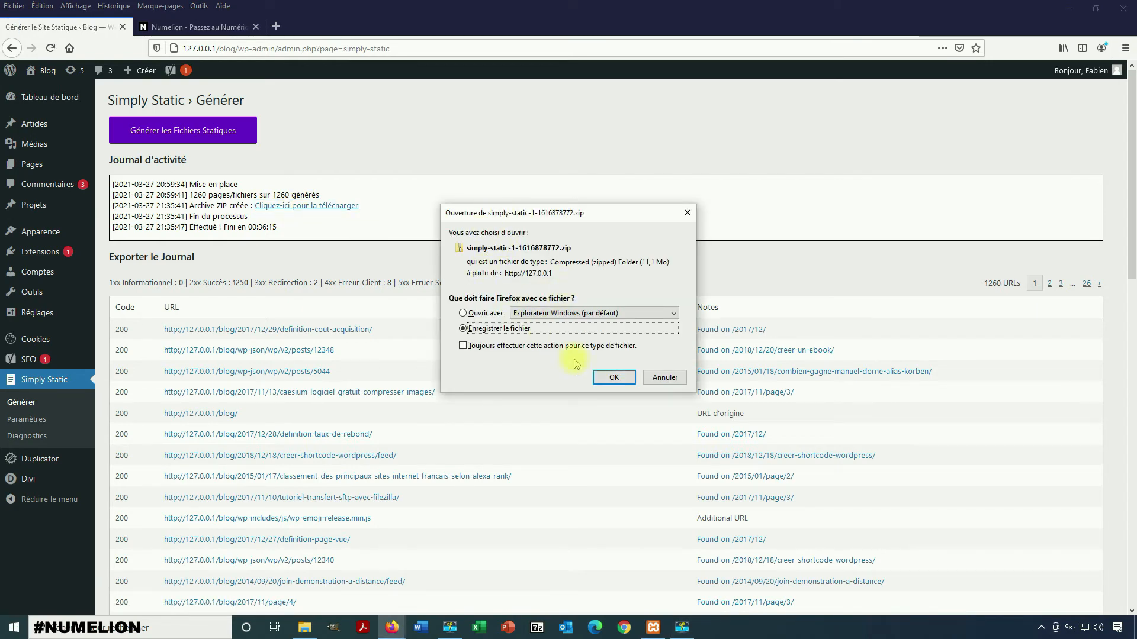
click(612, 378)
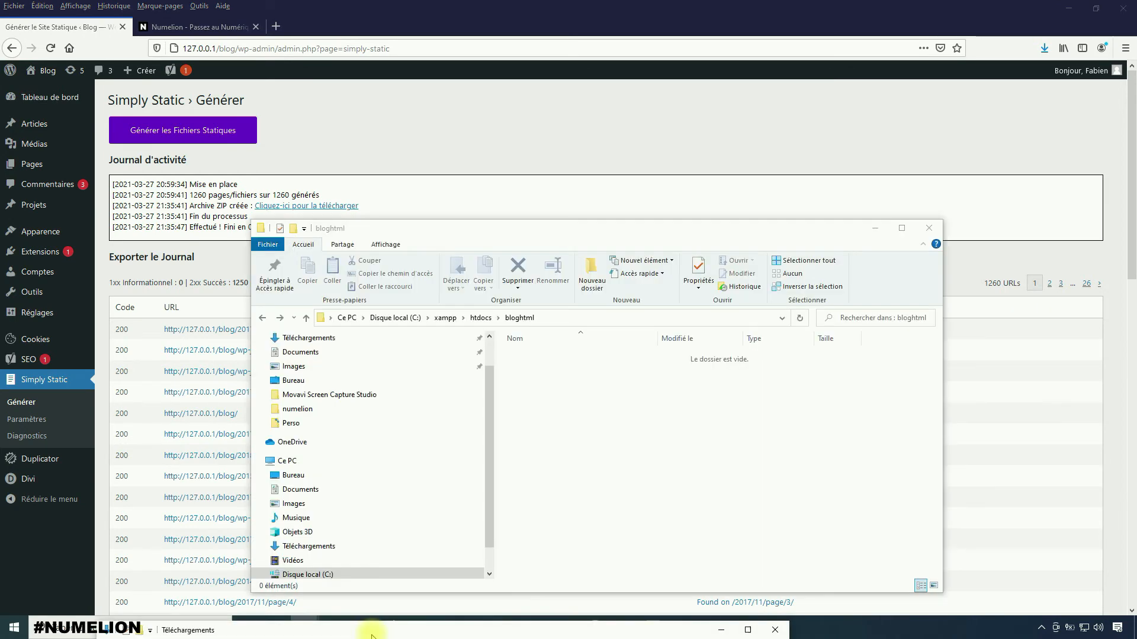
drag(371, 632, 443, 284)
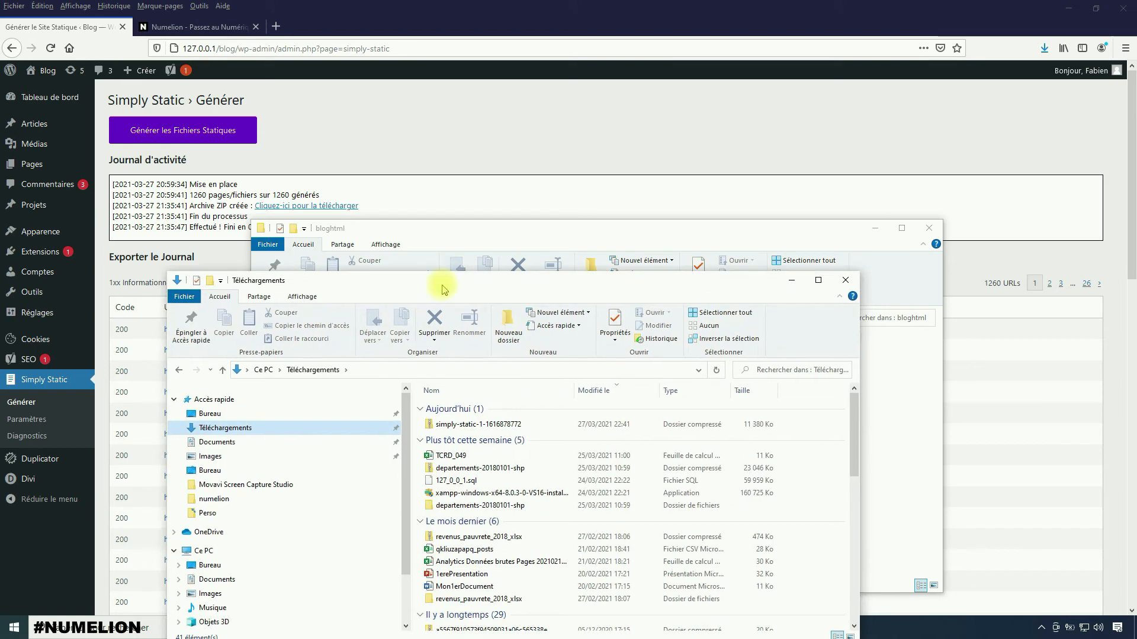
click(495, 425)
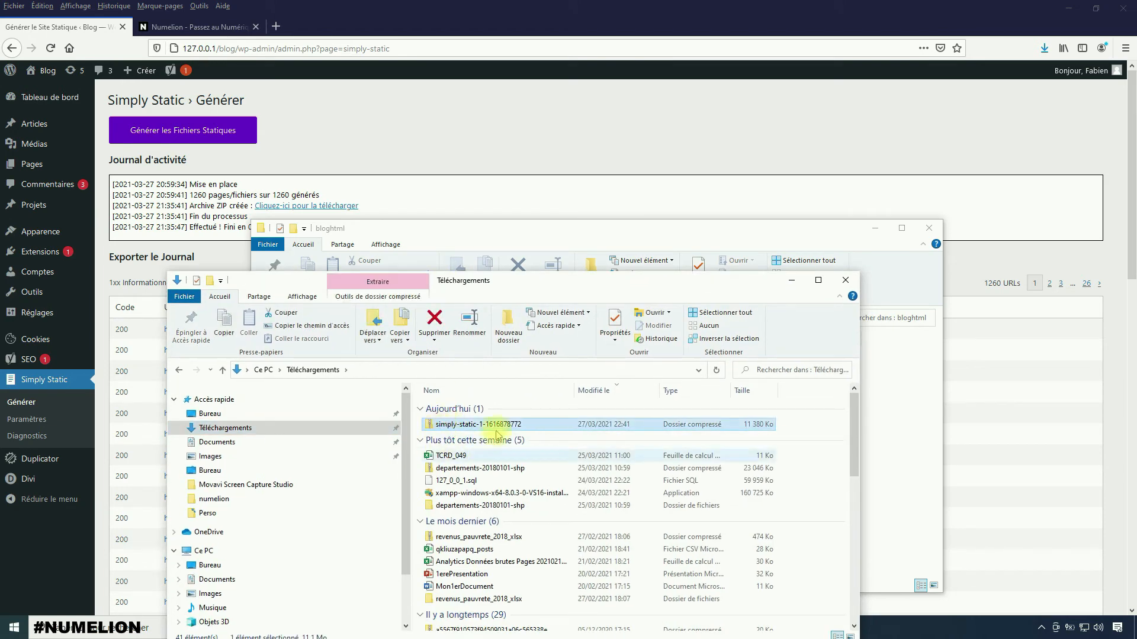
right_click(451, 423)
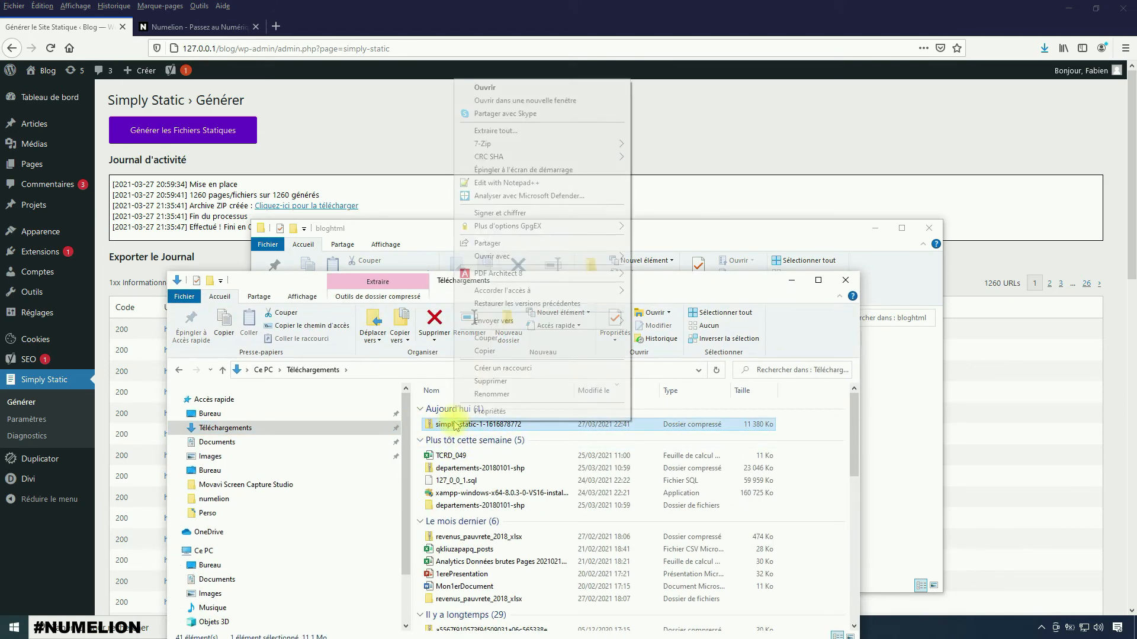
click(484, 351)
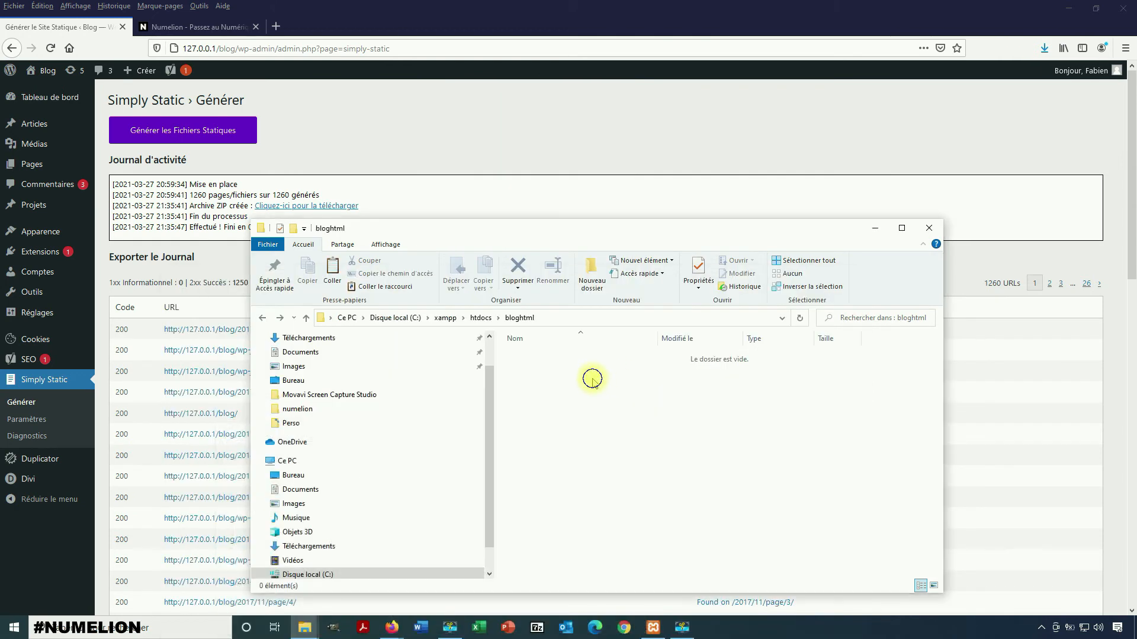
right_click(592, 378)
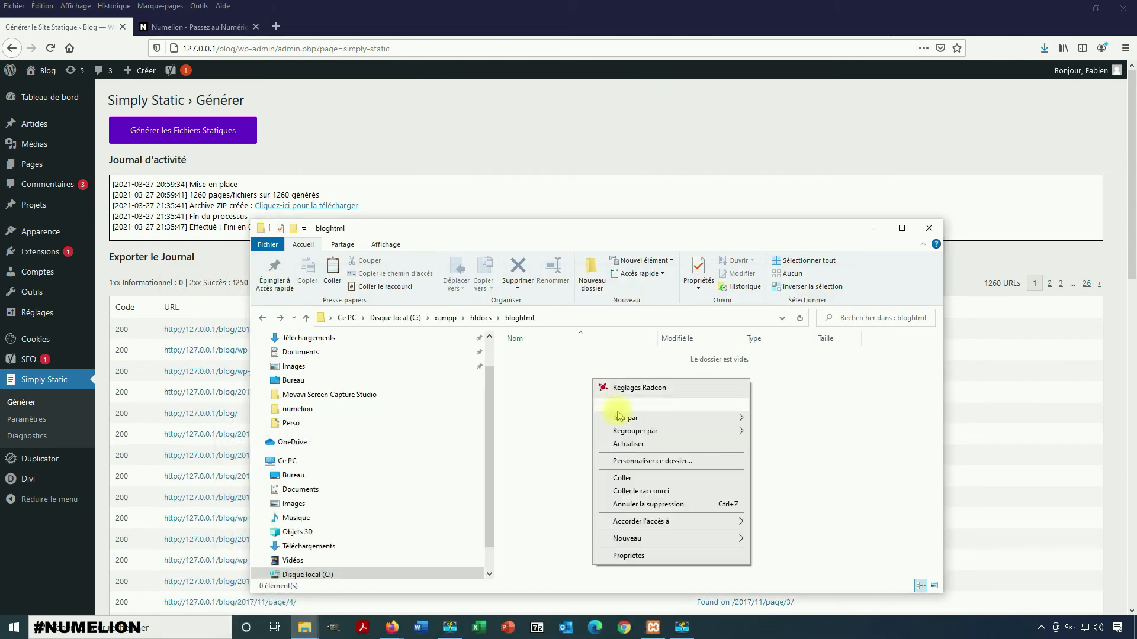
click(623, 478)
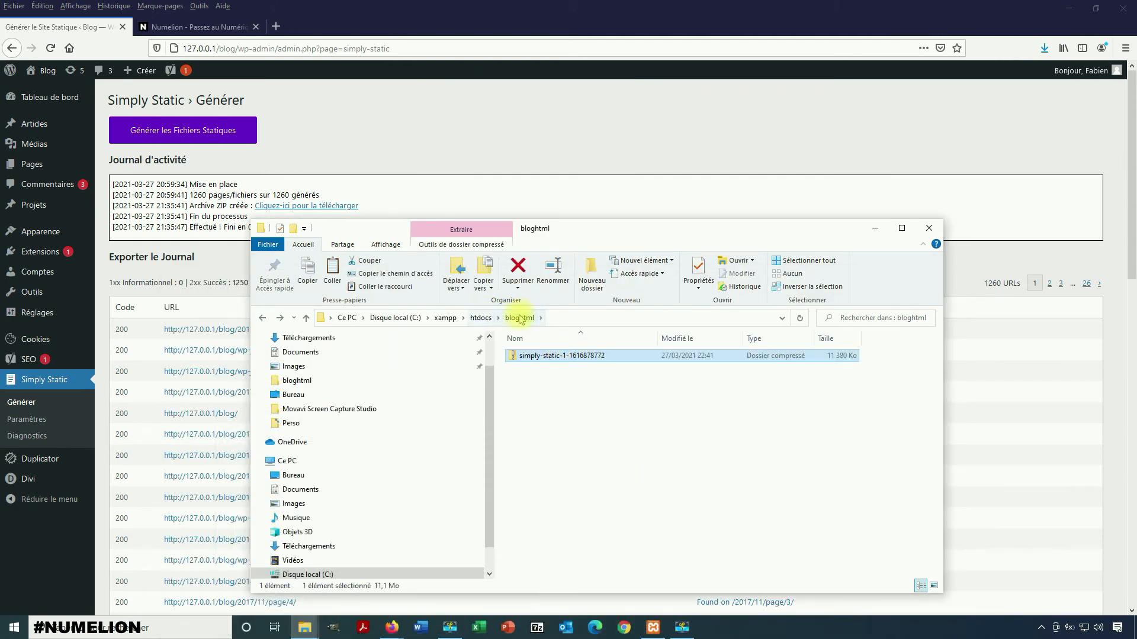
click(537, 357)
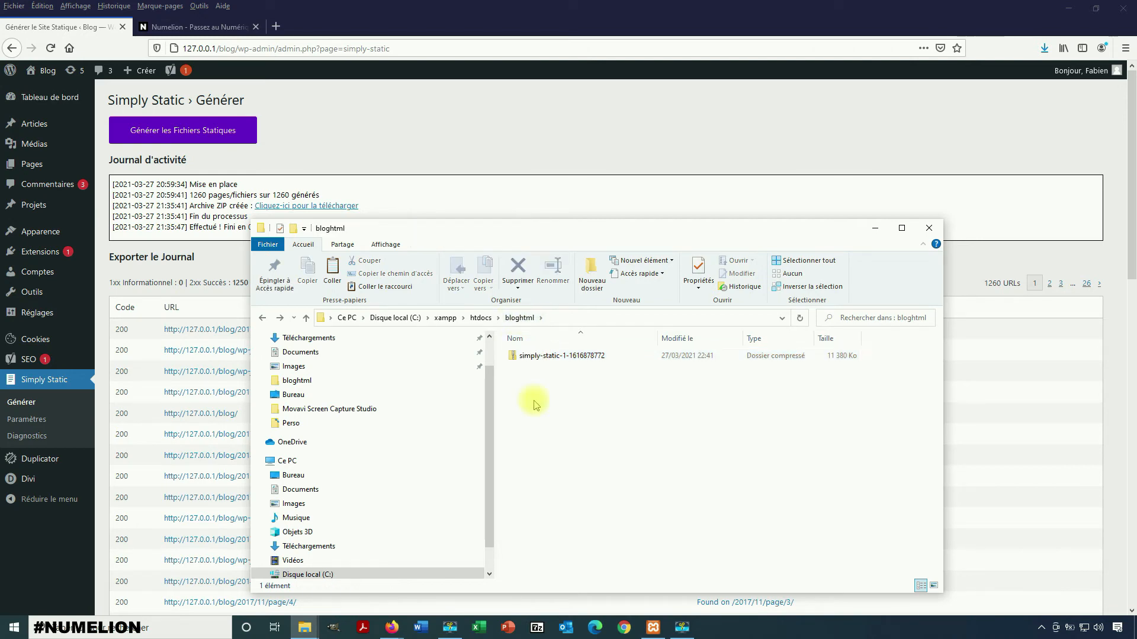
right_click(536, 357)
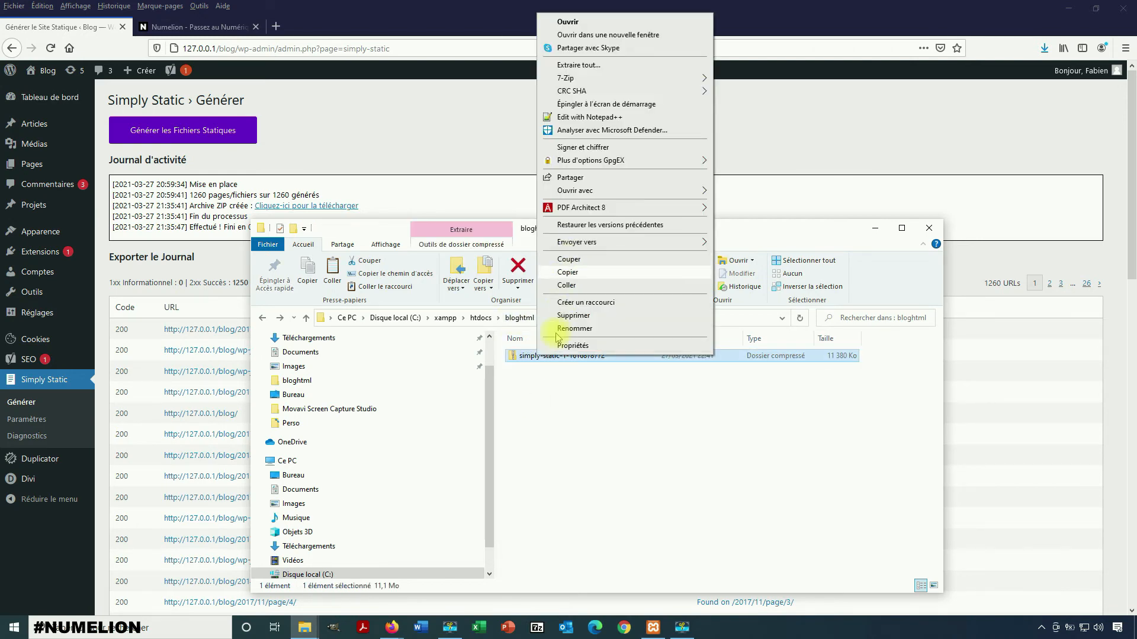
click(577, 66)
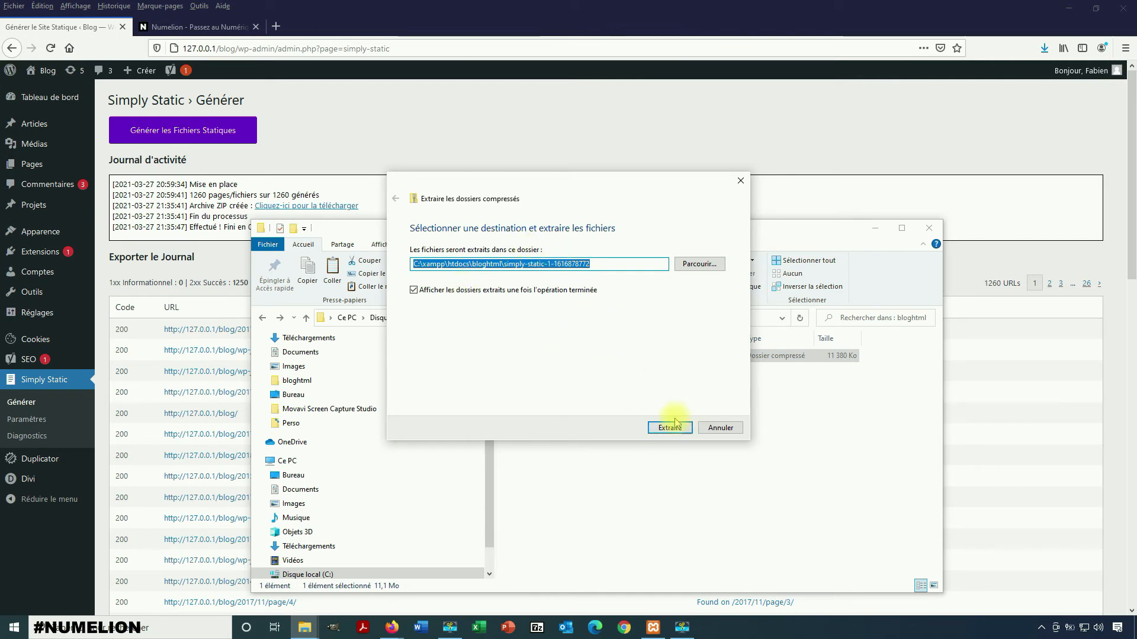
click(551, 262)
drag(592, 264, 503, 260)
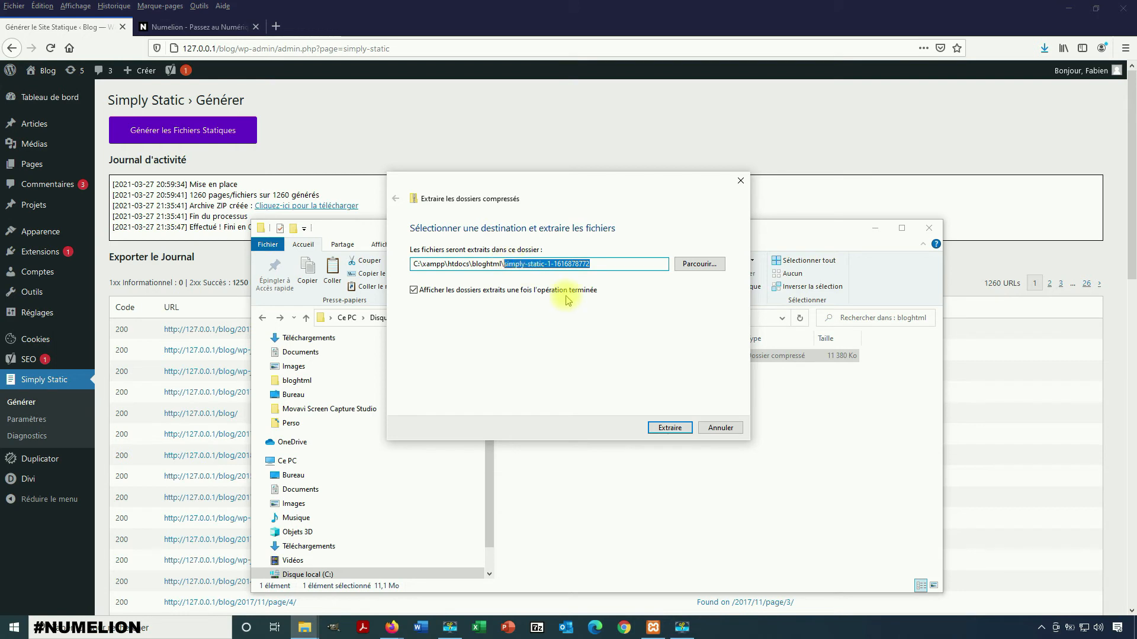
key(BackSpace)
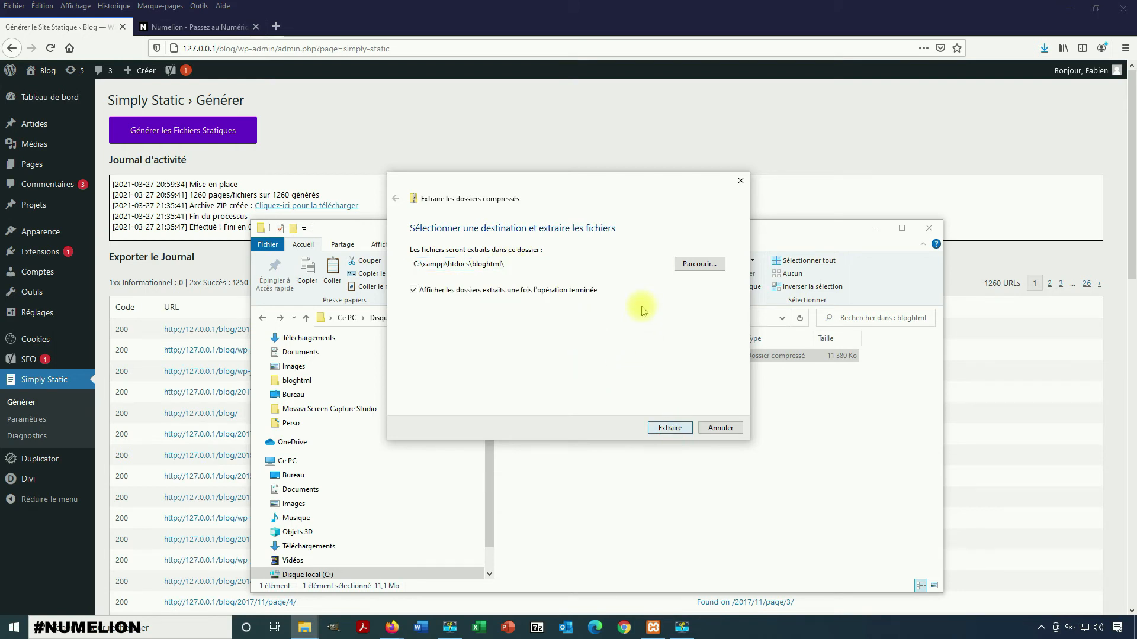
key(Return)
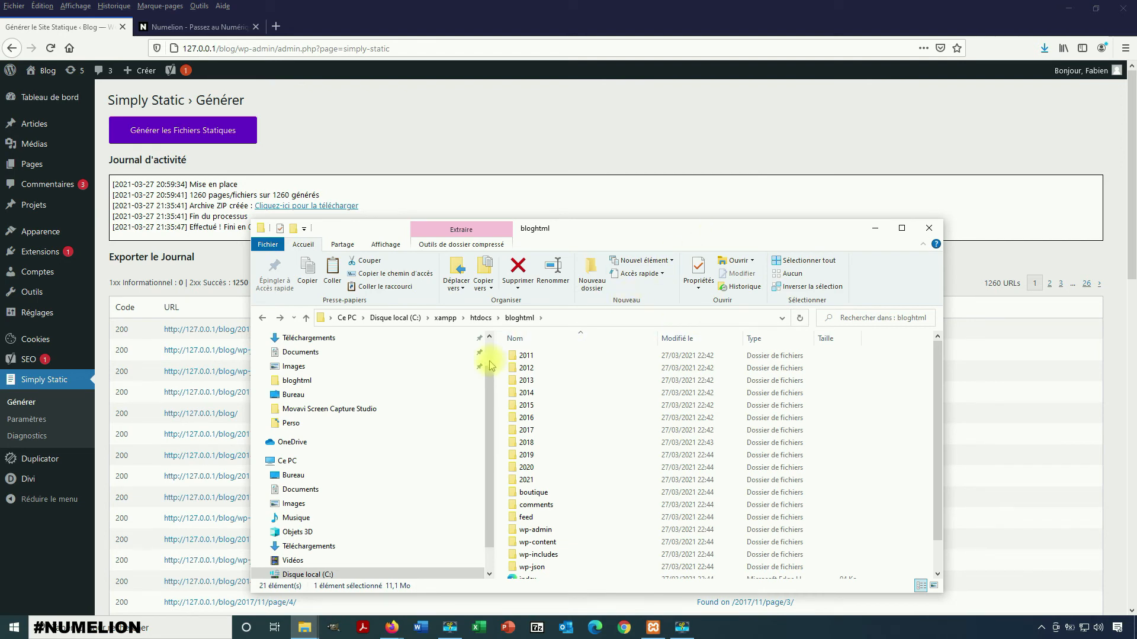
scroll(508, 405, down, 1)
scroll(539, 456, up, 1)
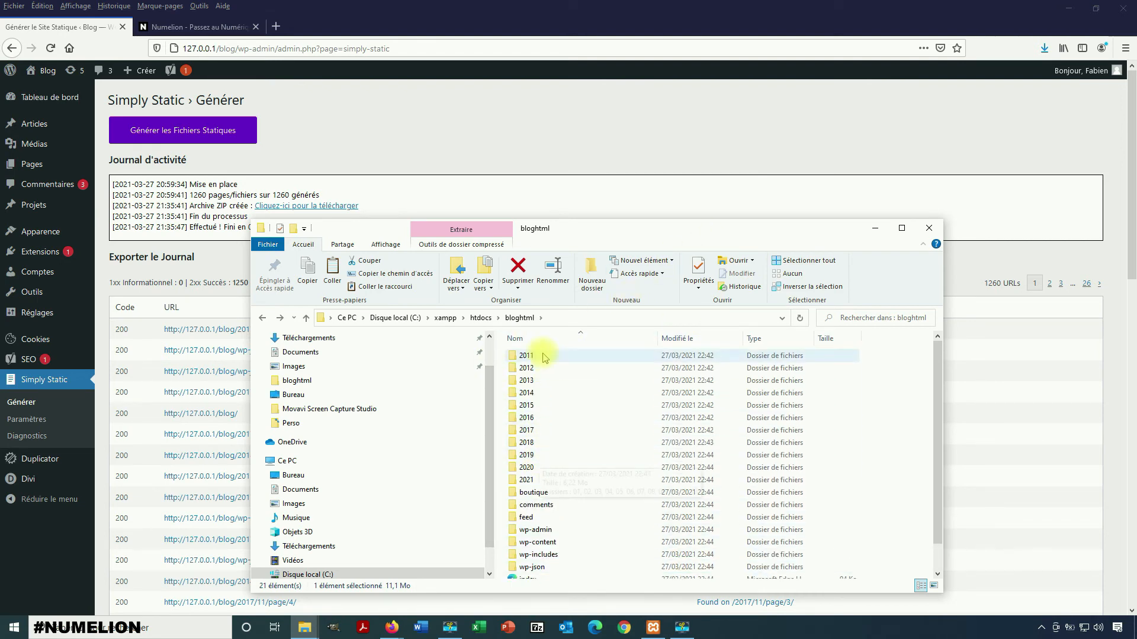
scroll(578, 432, down, 1)
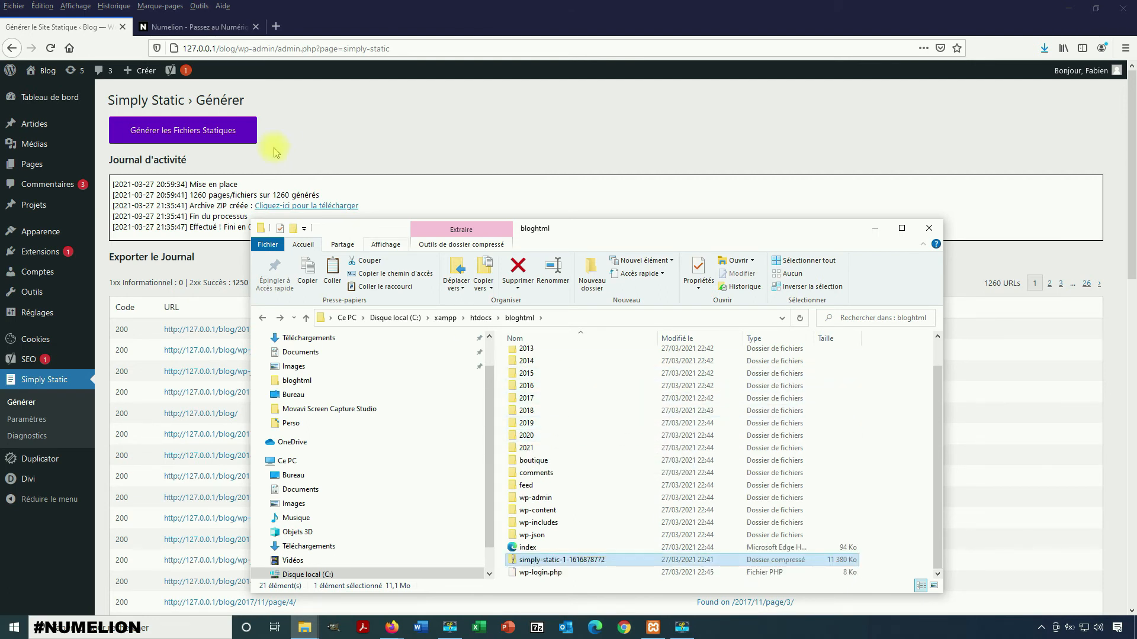
Switch to Firefox and look over the home page of the original WordPress blog at 127.0.0.1/blog/.
click(200, 27)
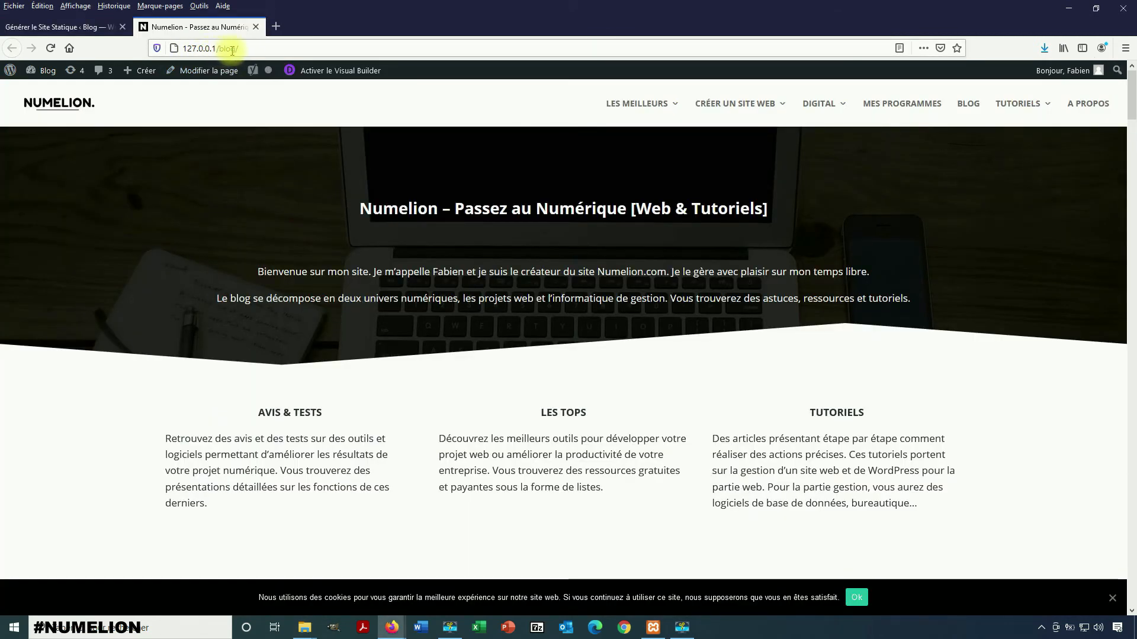
drag(219, 48, 245, 51)
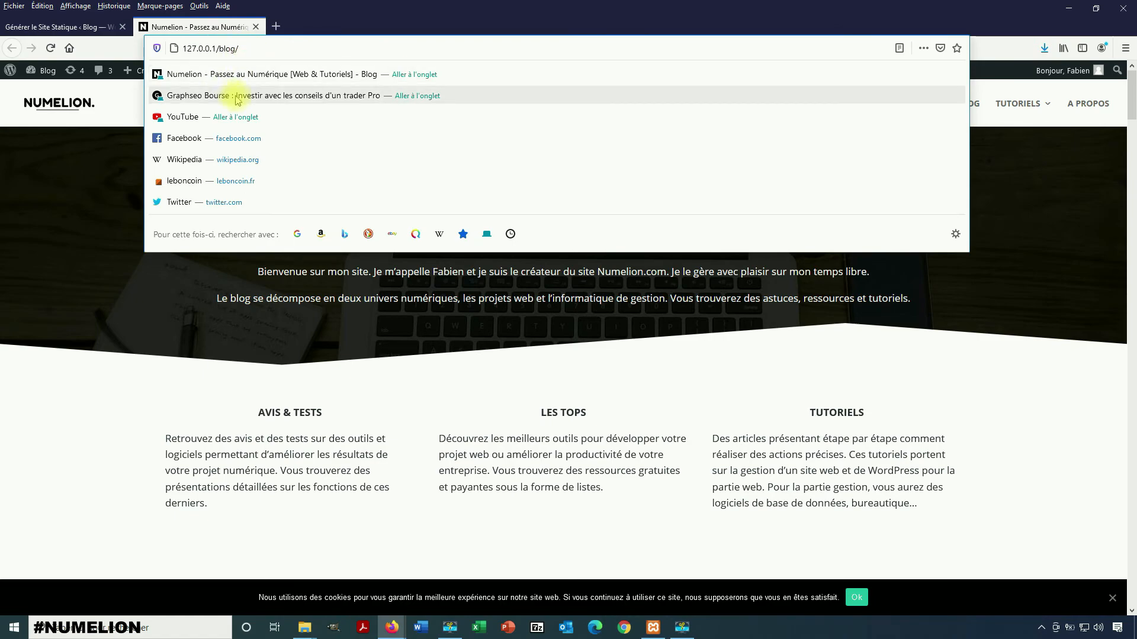
click(178, 338)
scroll(181, 340, down, 5)
scroll(180, 341, down, 14)
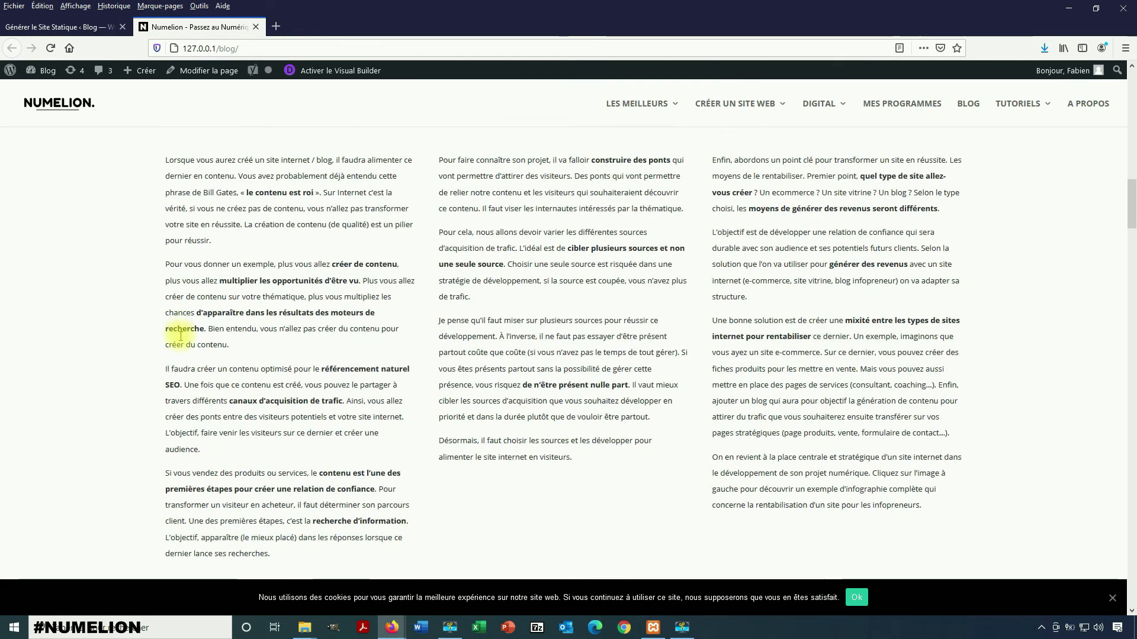
scroll(181, 341, up, 2)
drag(1134, 212, 1051, 112)
click(252, 48)
key(ctrl+c)
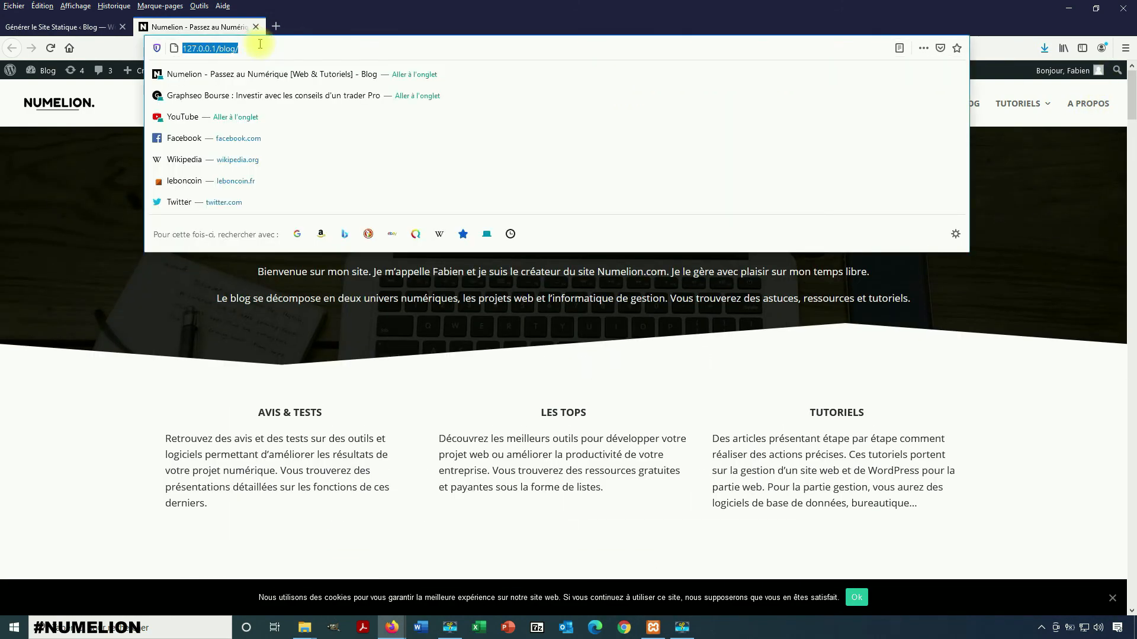
click(274, 26)
key(ctrl+v)
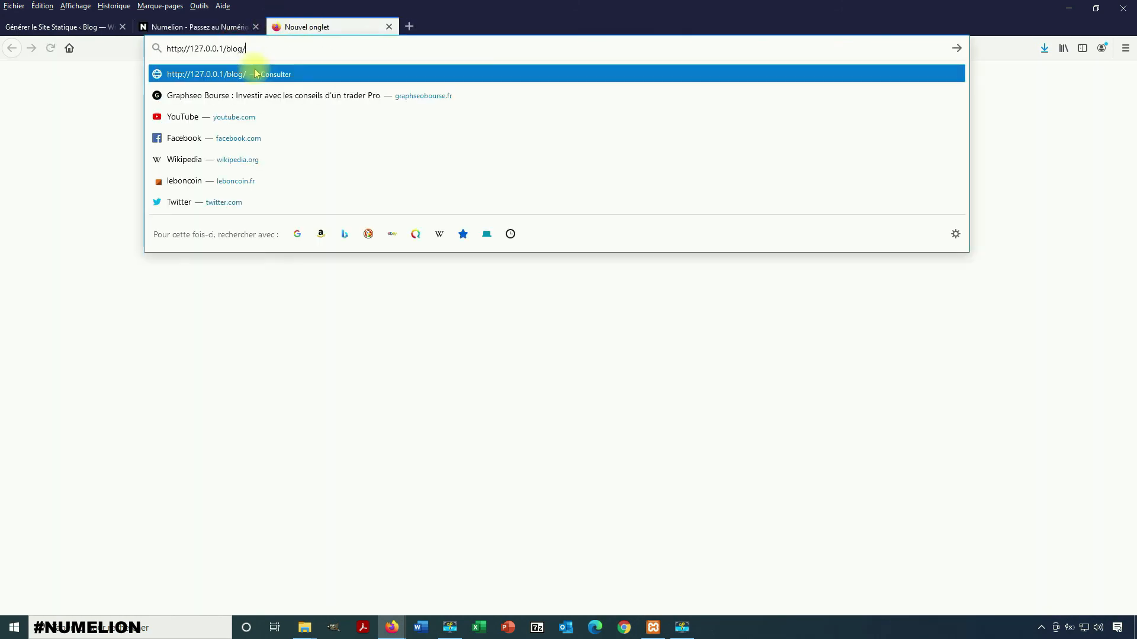
click(241, 48)
text(html)
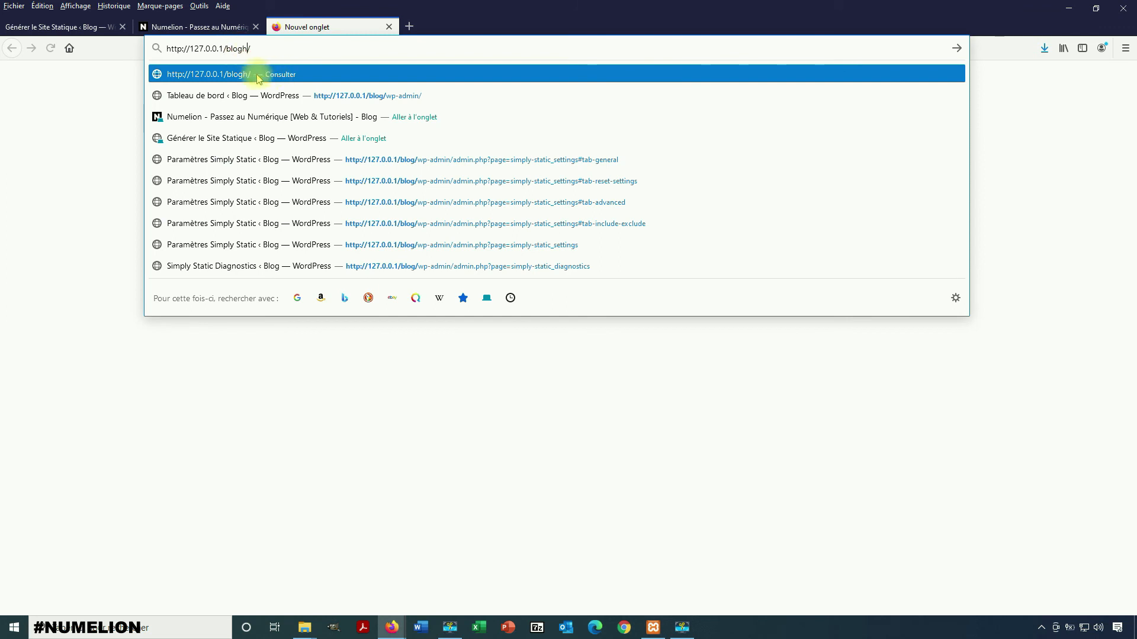
click(258, 76)
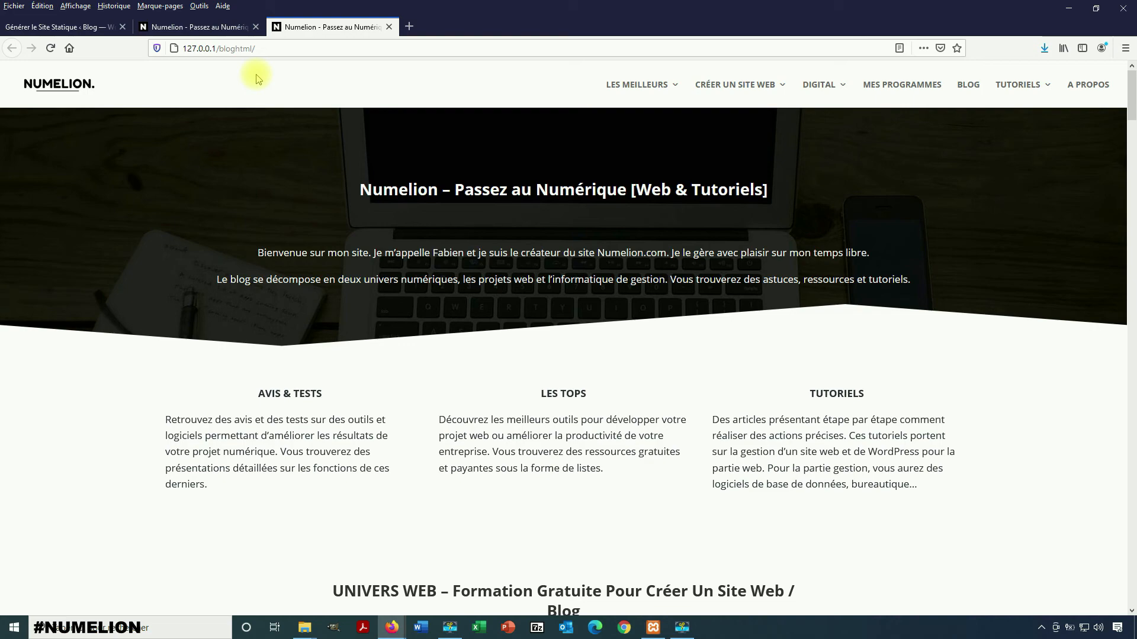
Review the static home page, then open its latest article "Comment choisir un rédacteur web ?" and check the content and recent-article links.
scroll(382, 296, down, 4)
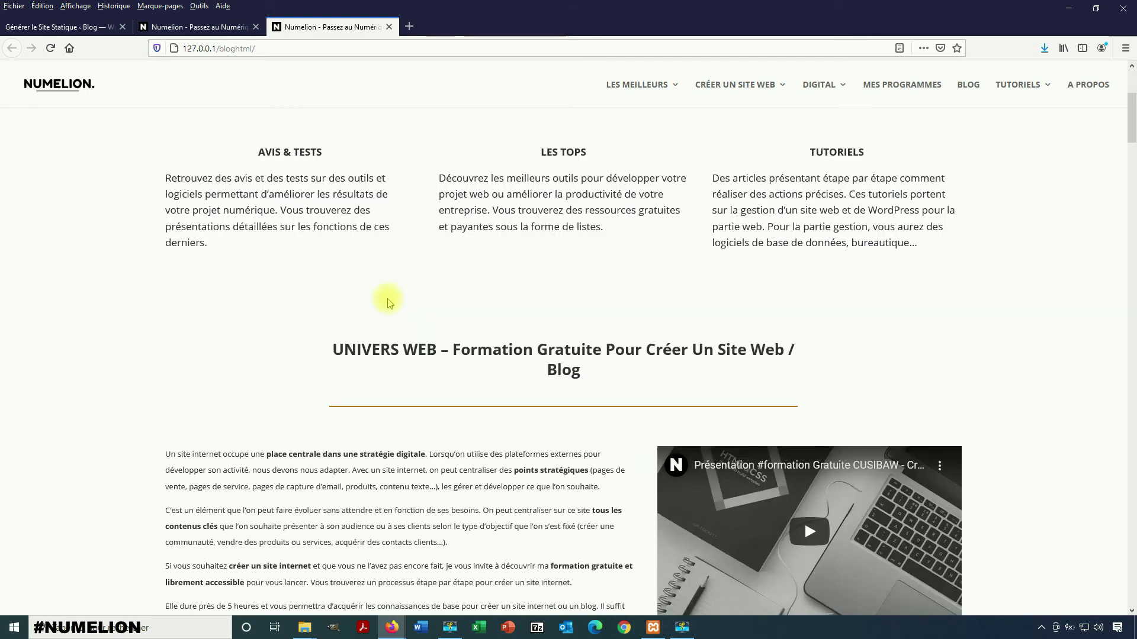
drag(1130, 319, 1129, 403)
scroll(794, 408, down, 5)
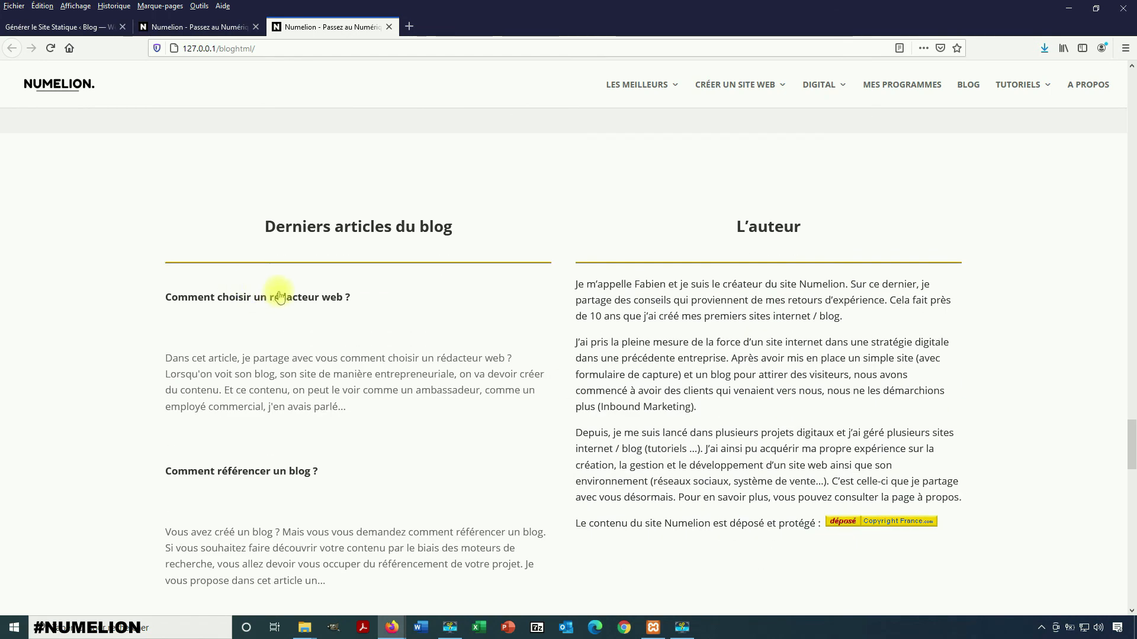
click(262, 297)
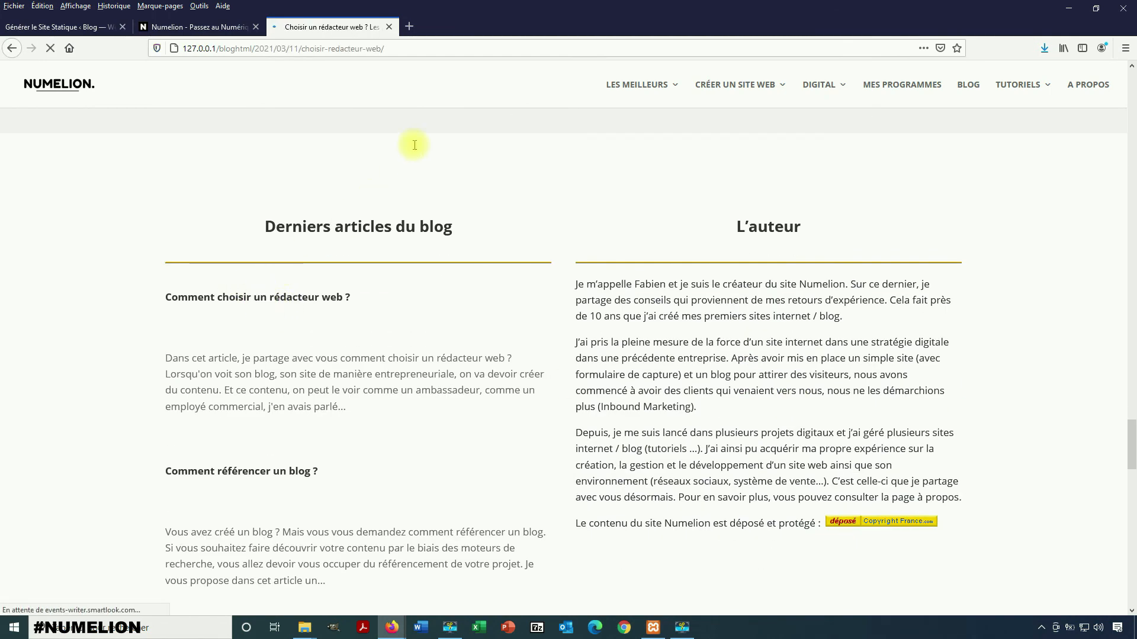
scroll(573, 335, down, 3)
scroll(572, 335, down, 2)
scroll(572, 334, up, 4)
scroll(573, 334, down, 7)
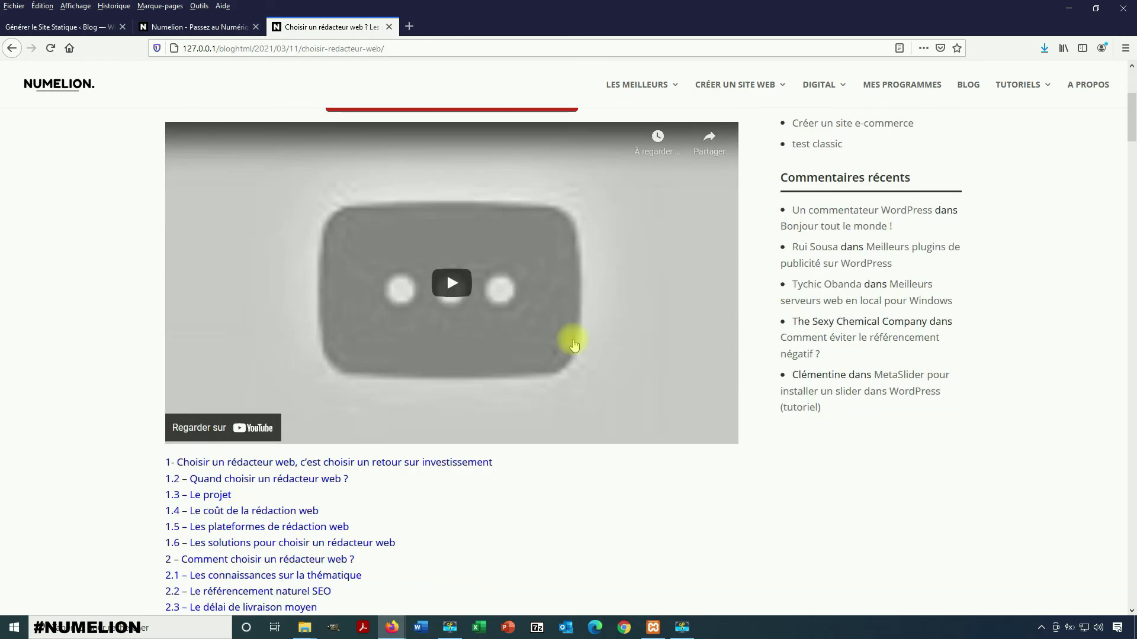
scroll(573, 343, down, 20)
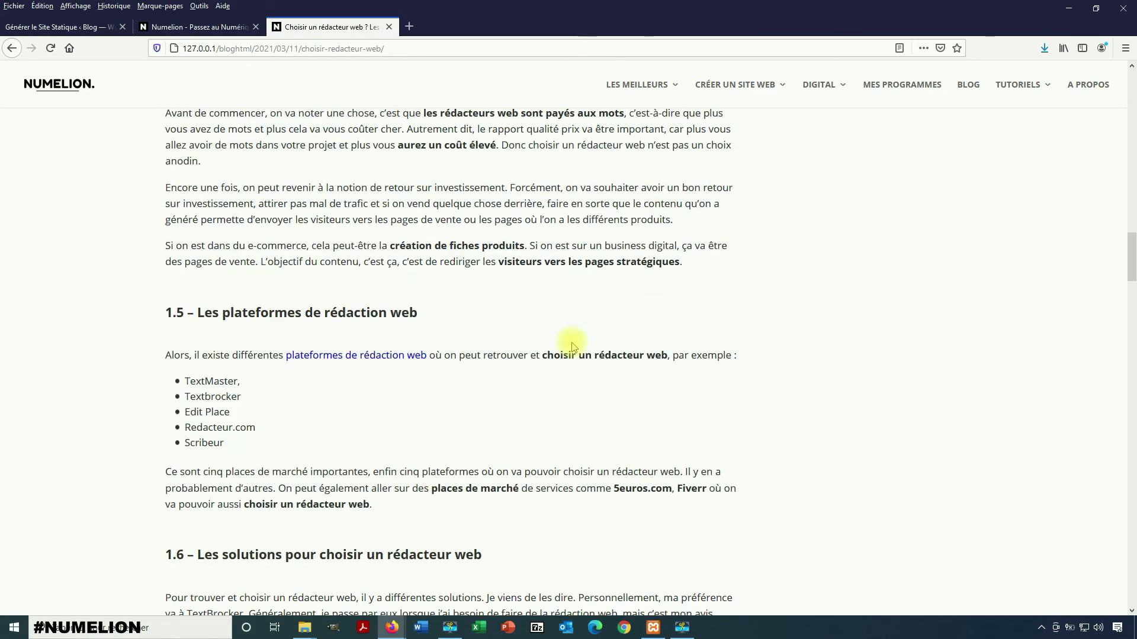
scroll(572, 342, down, 10)
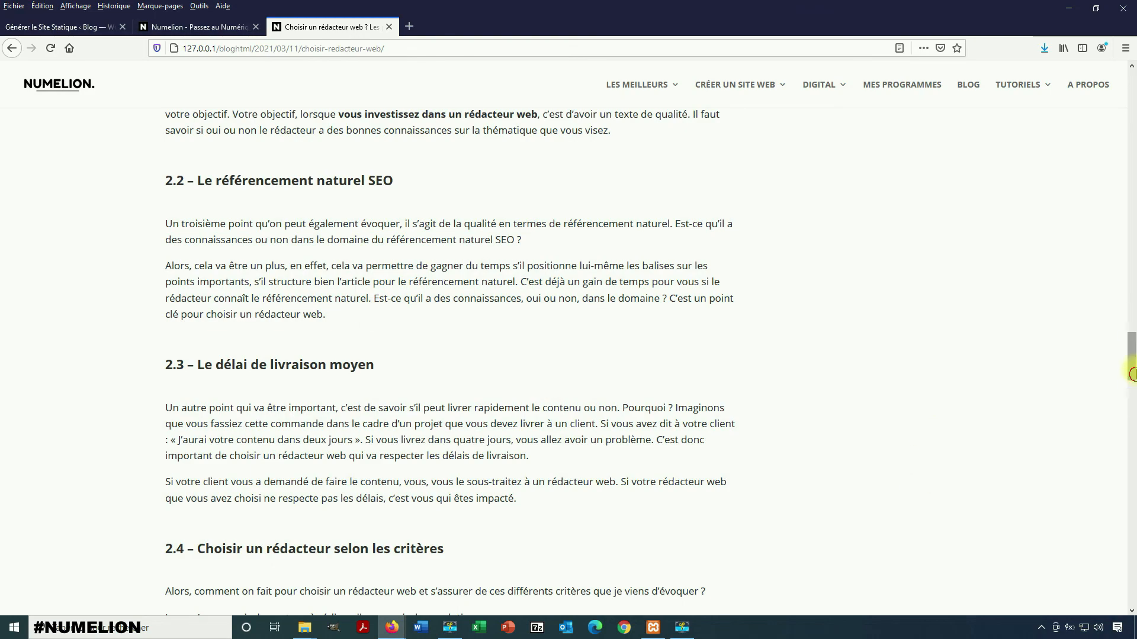
click(1132, 158)
scroll(1015, 292, up, 20)
click(878, 288)
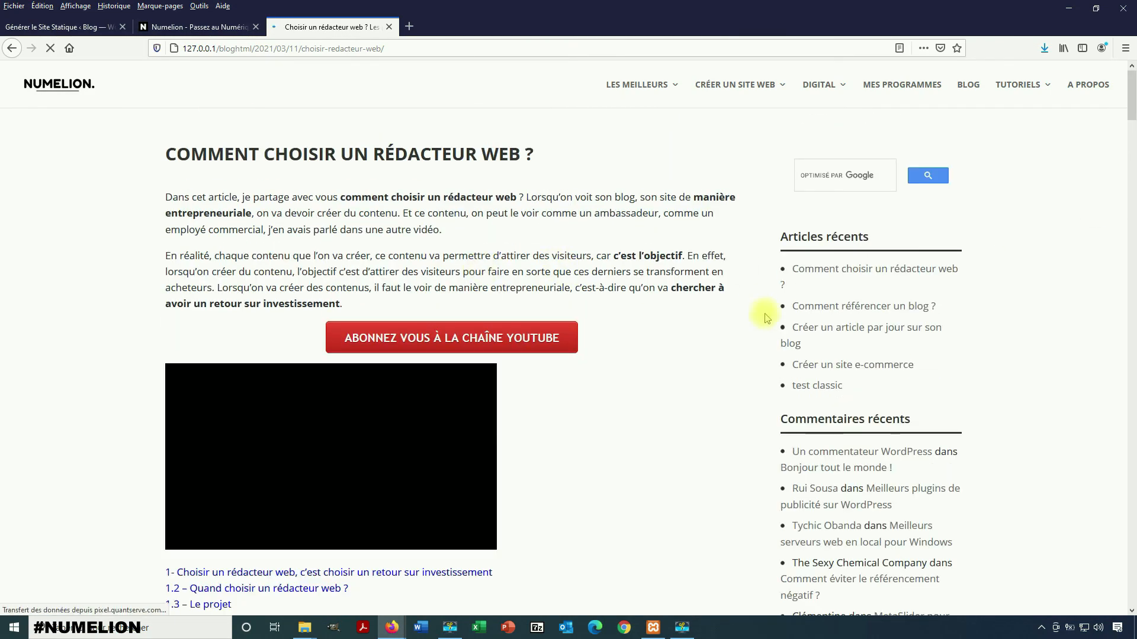
Open the recent article "Créer un article par jour sur son blog" on the static site and check its content.
click(891, 329)
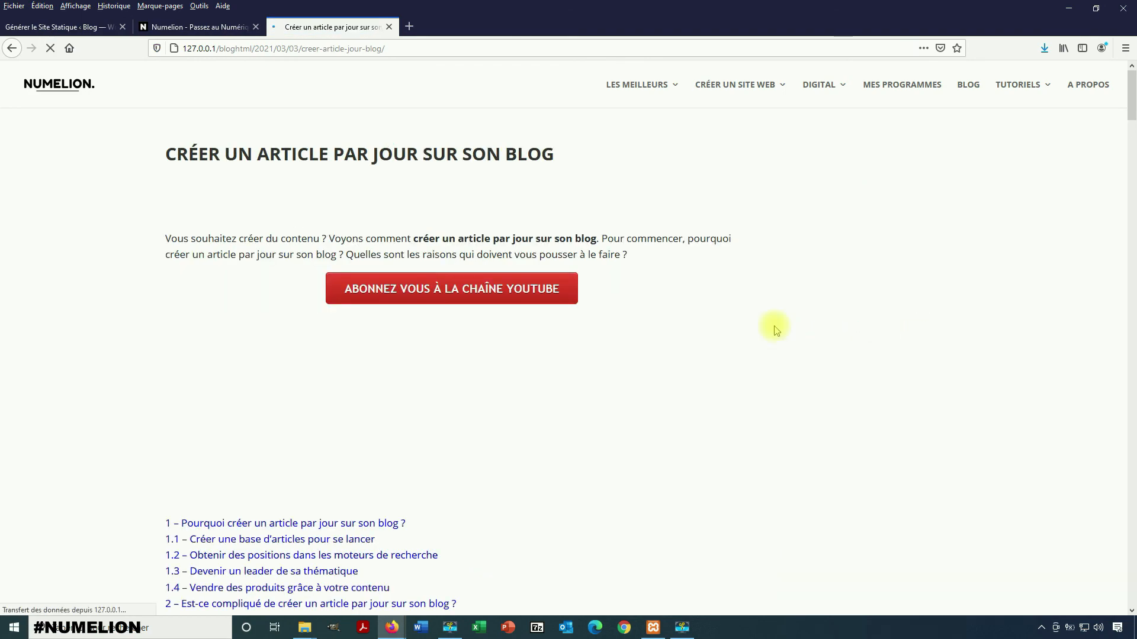
scroll(501, 308, down, 14)
scroll(501, 311, up, 7)
scroll(500, 309, up, 7)
scroll(502, 317, down, 9)
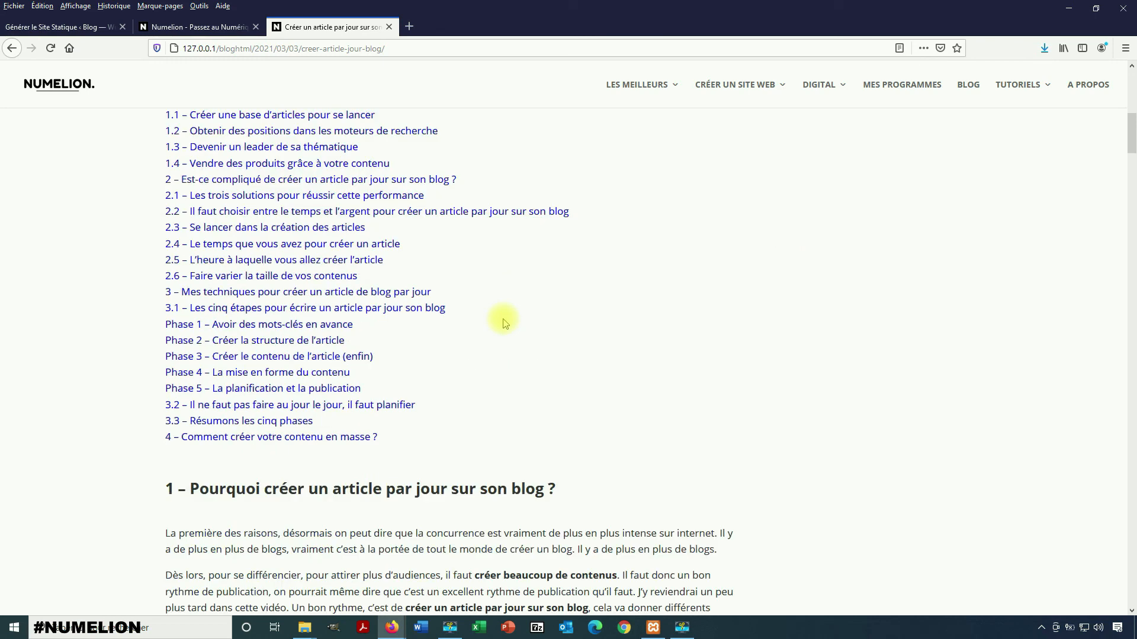
scroll(505, 315, up, 9)
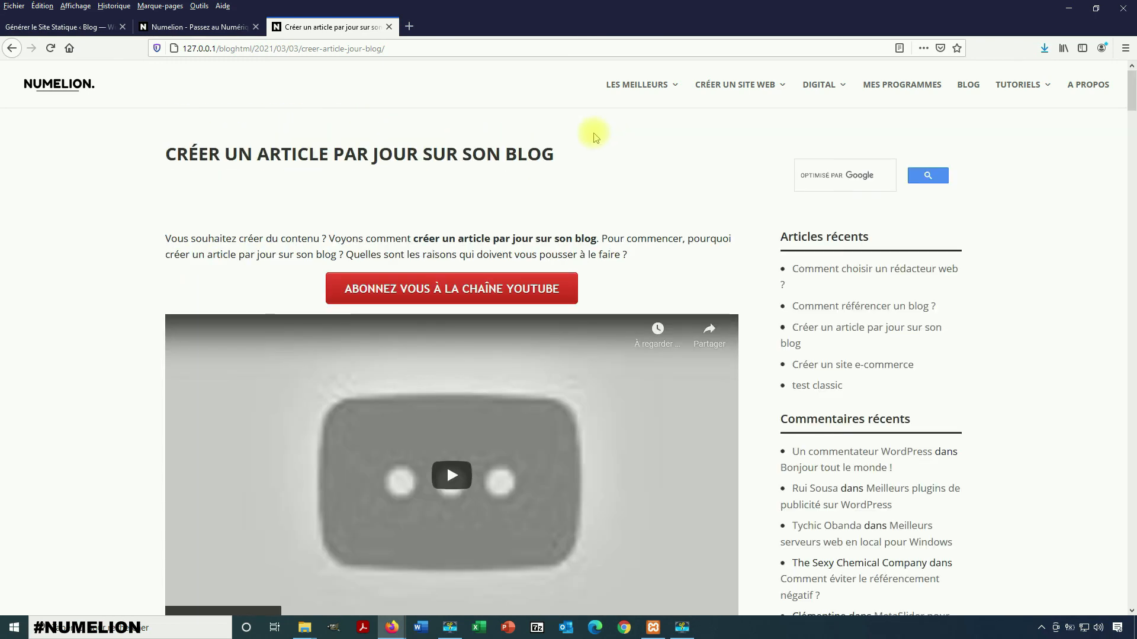